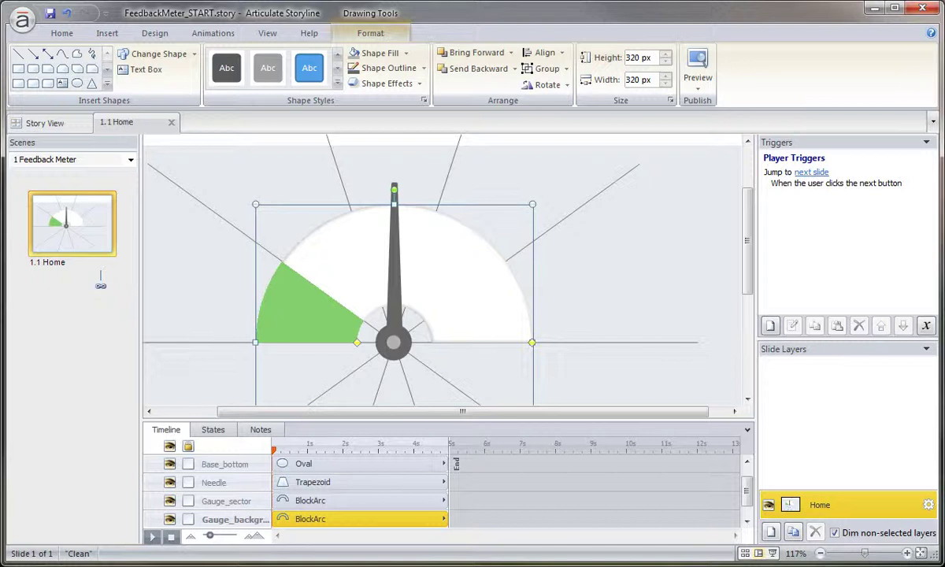
pyautogui.click(393, 335)
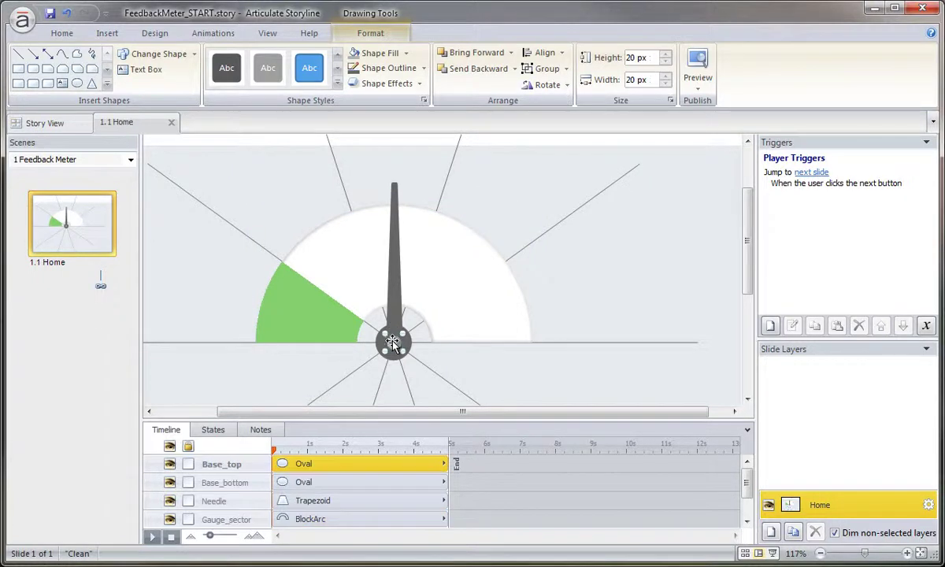
pyautogui.click(308, 287)
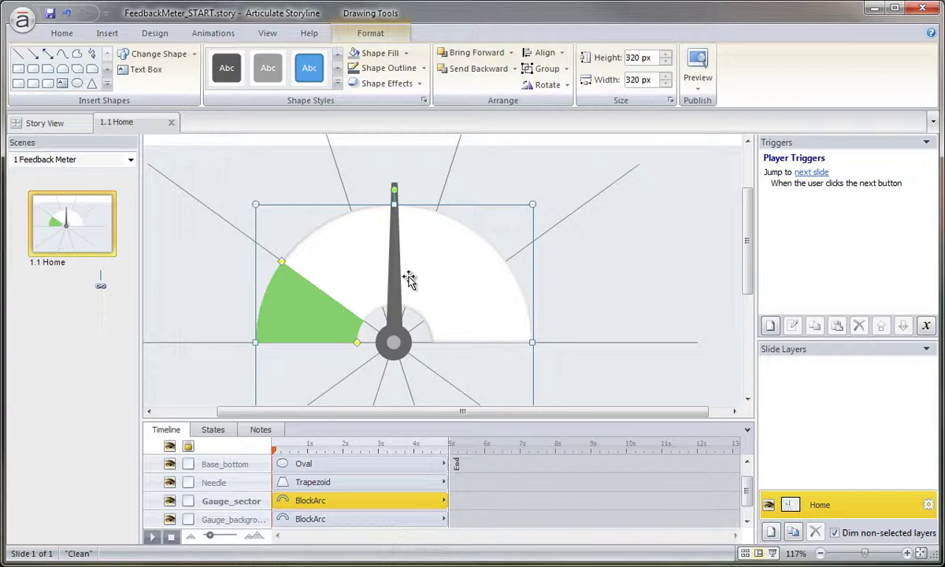
pyautogui.moveTo(208, 165)
pyautogui.mouseDown()
pyautogui.moveTo(575, 486)
pyautogui.moveTo(598, 470)
pyautogui.mouseUp()
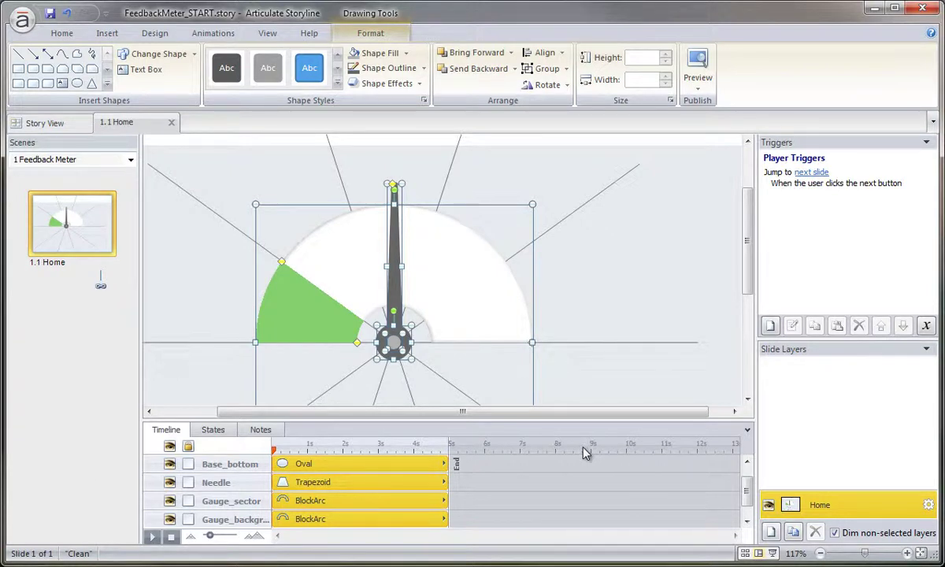
pyautogui.click(591, 299)
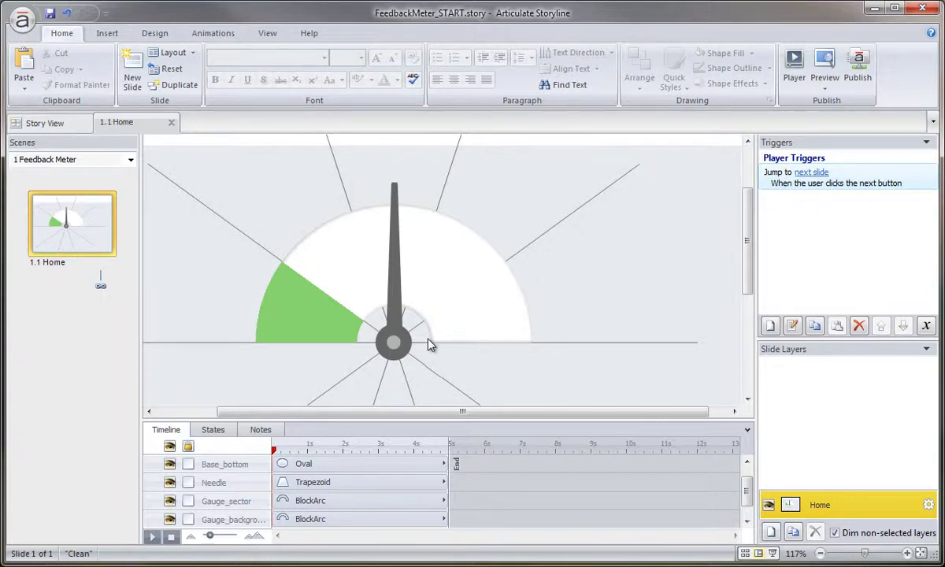
pyautogui.click(394, 344)
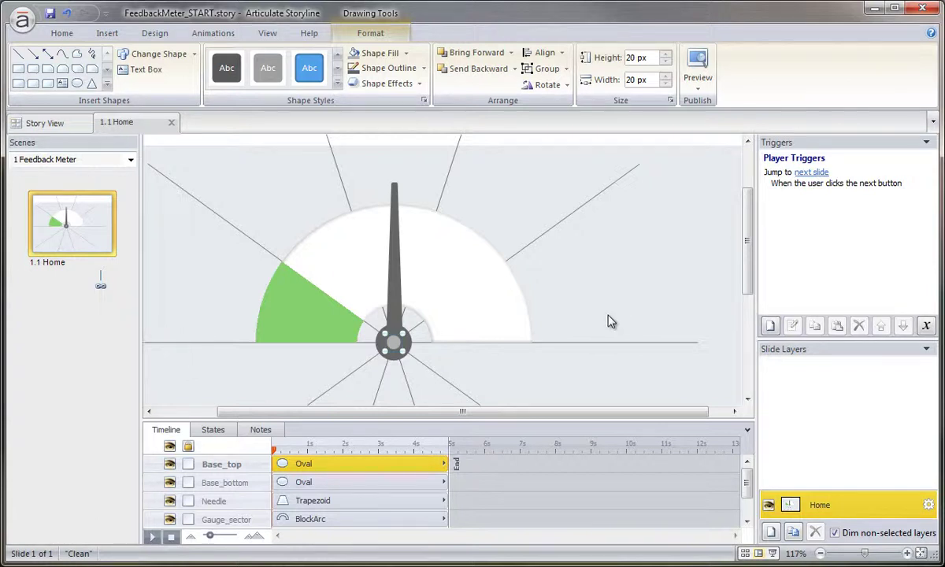
# Cut the Base_bottom through Gauge_background shapes off the slide.
pyautogui.click(856, 556)
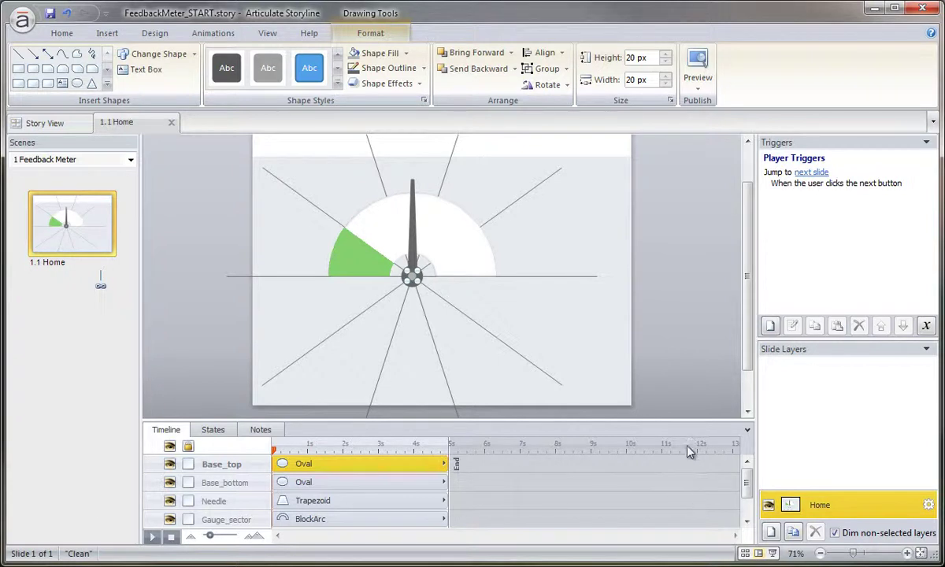
pyautogui.moveTo(690, 419); pyautogui.dragTo(698, 376)
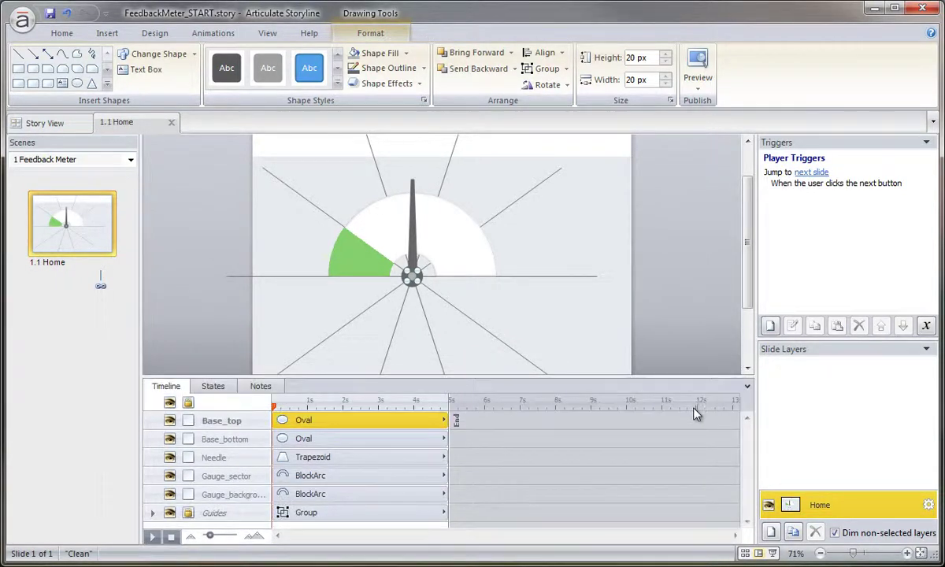
pyautogui.click(321, 438)
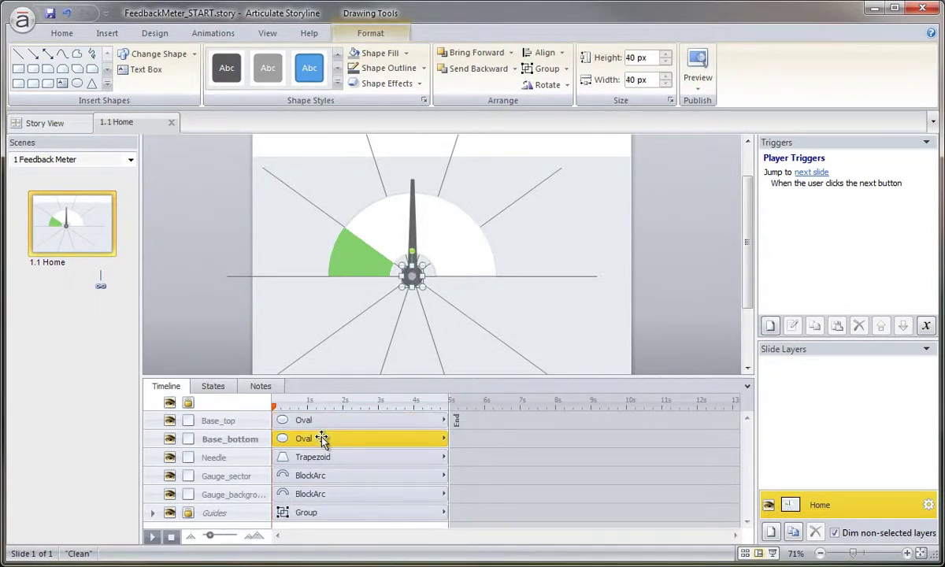
pyautogui.keyDown('shift'); pyautogui.click(322, 493); pyautogui.keyUp('shift')
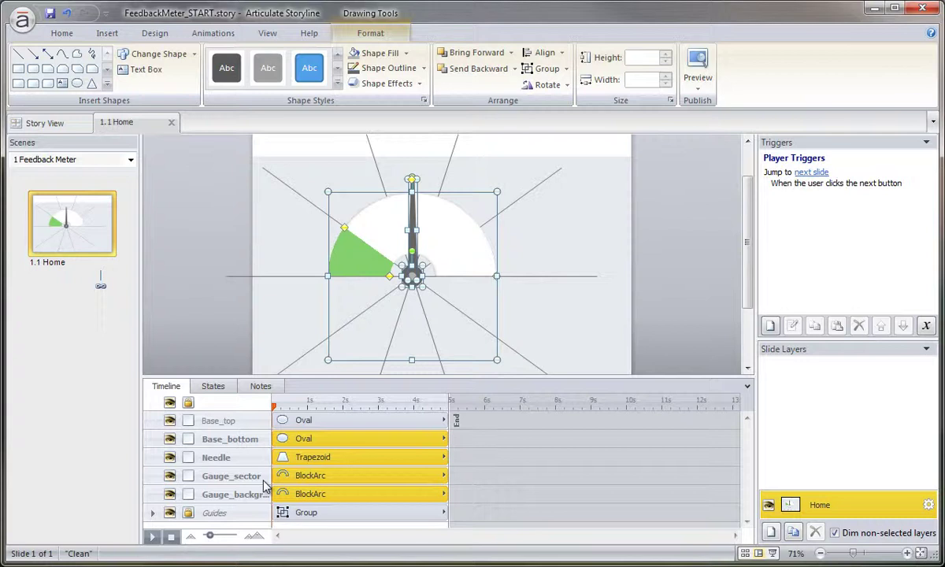
pyautogui.press('Delete')
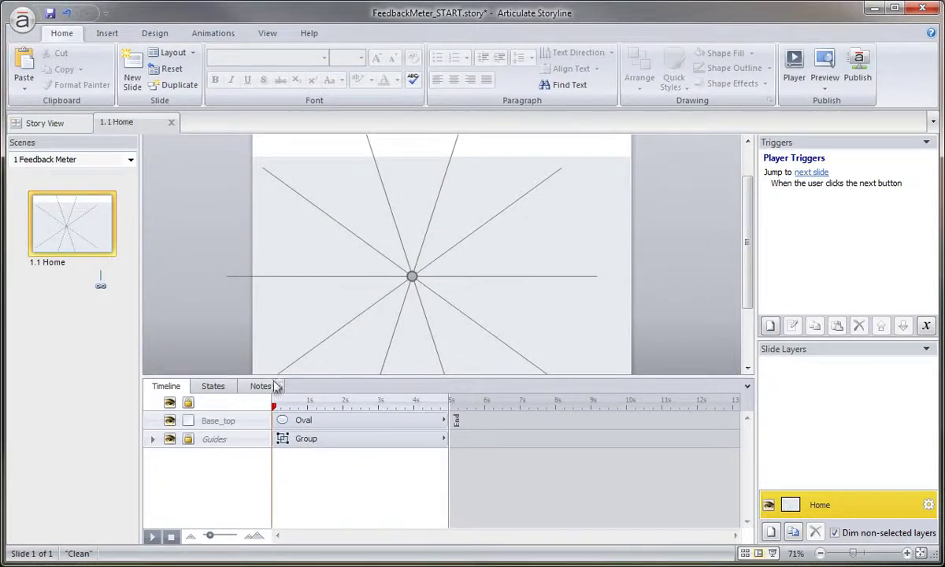
# Hide the Guides layer and show the Base_top oval's states.
pyautogui.click(169, 439)
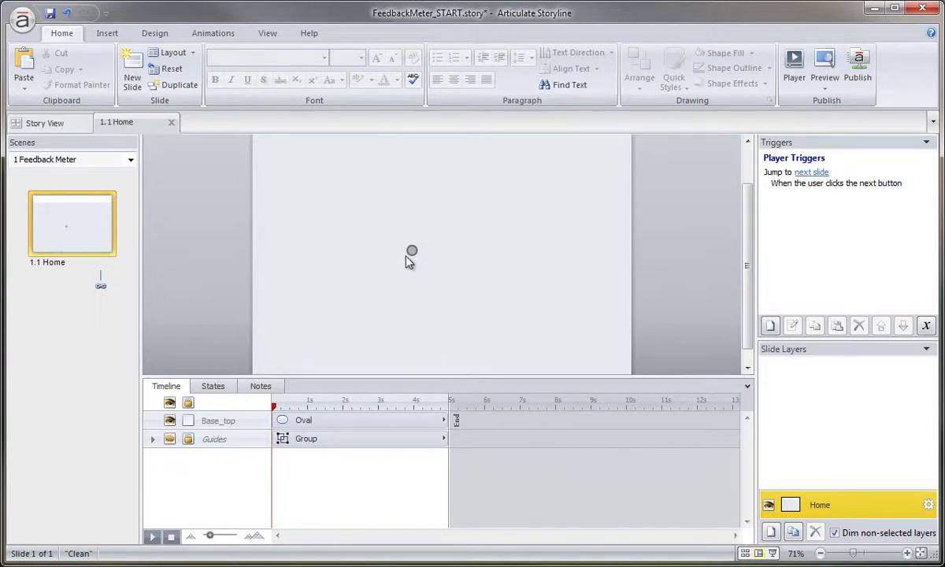
pyautogui.click(411, 251)
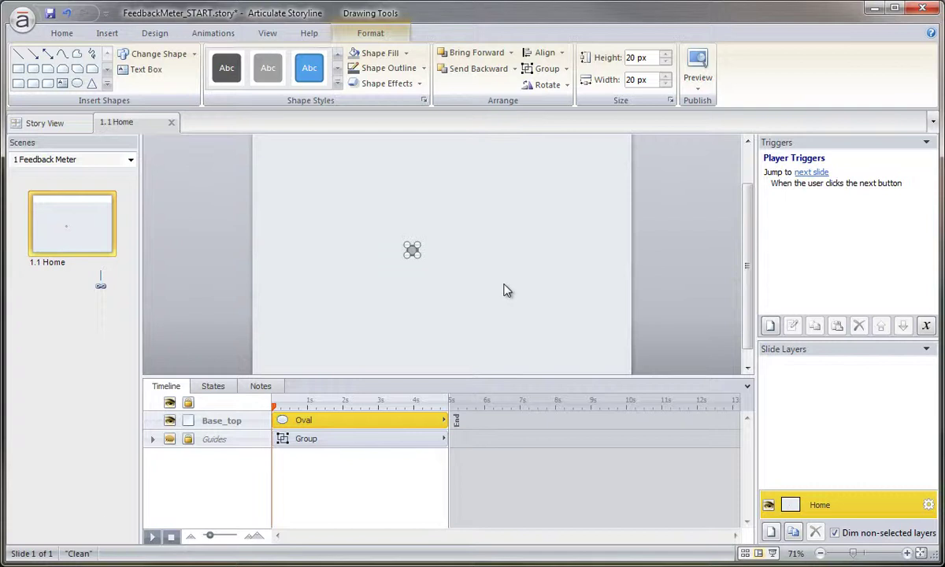
pyautogui.click(215, 387)
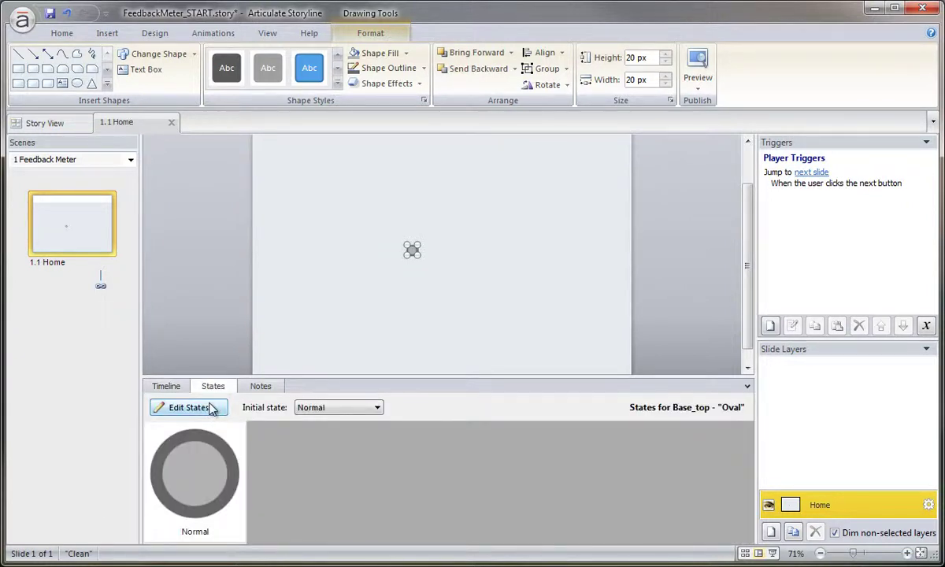
# Paste the cut gauge shapes into Base_top's Normal state and send them behind the oval.
pyautogui.click(212, 407)
pyautogui.hotkey('ctrl', 'v')
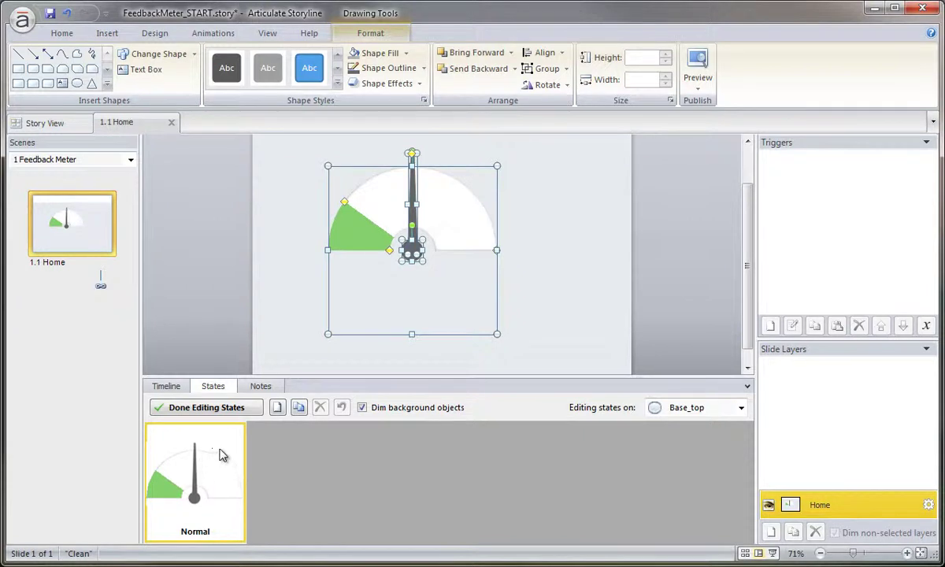
pyautogui.rightClick(344, 168)
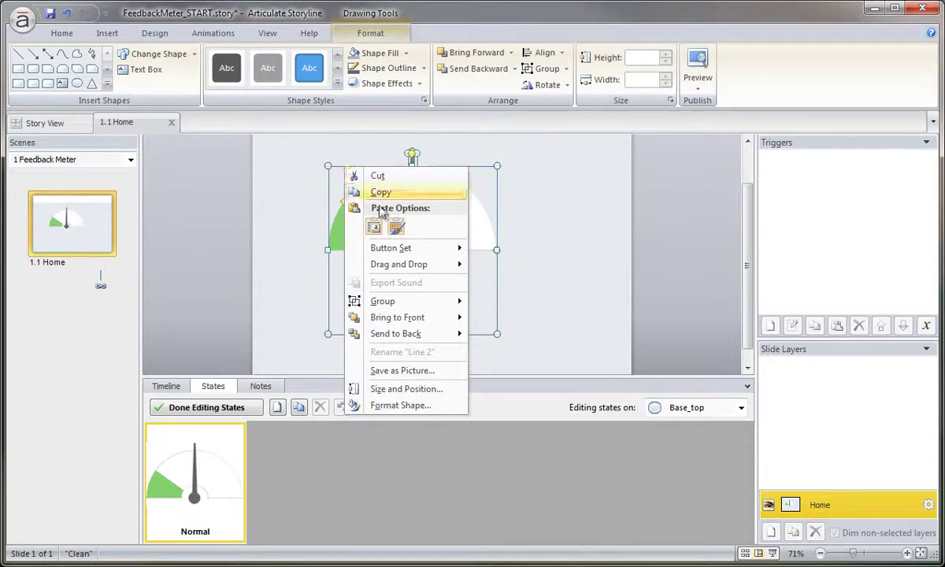
pyautogui.click(415, 333)
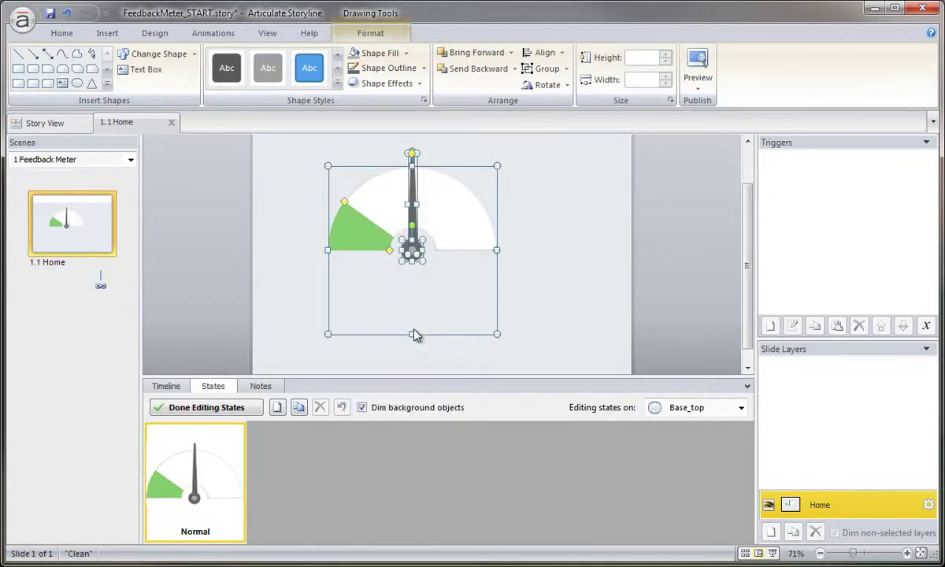
pyautogui.click(511, 310)
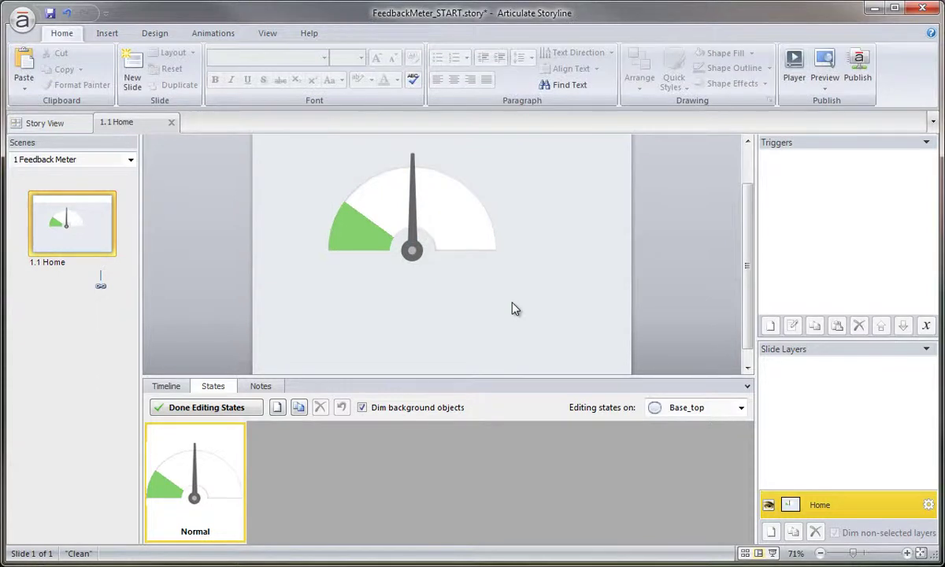
pyautogui.click(412, 250)
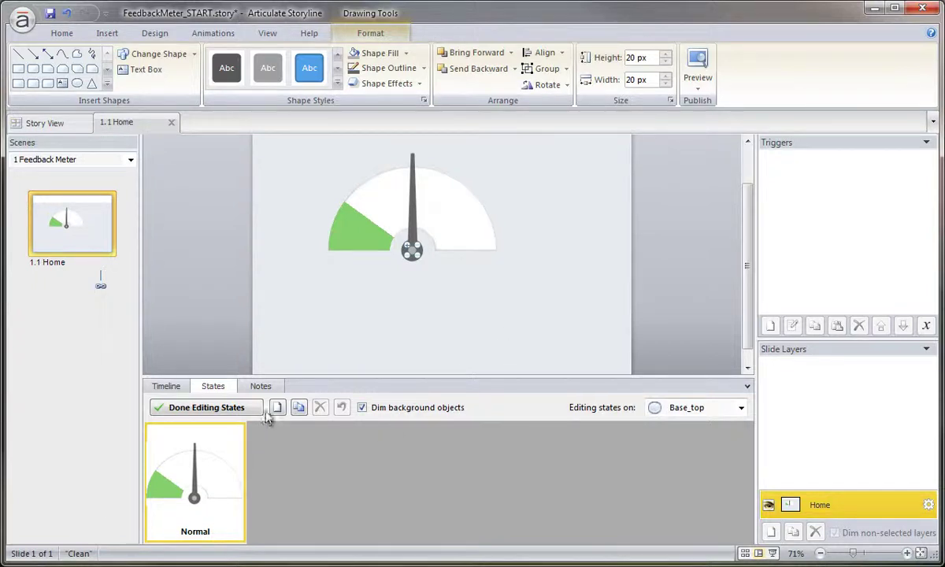
# Close state editing, make the Guides layer visible again, and return to Base_top's states.
pyautogui.click(241, 414)
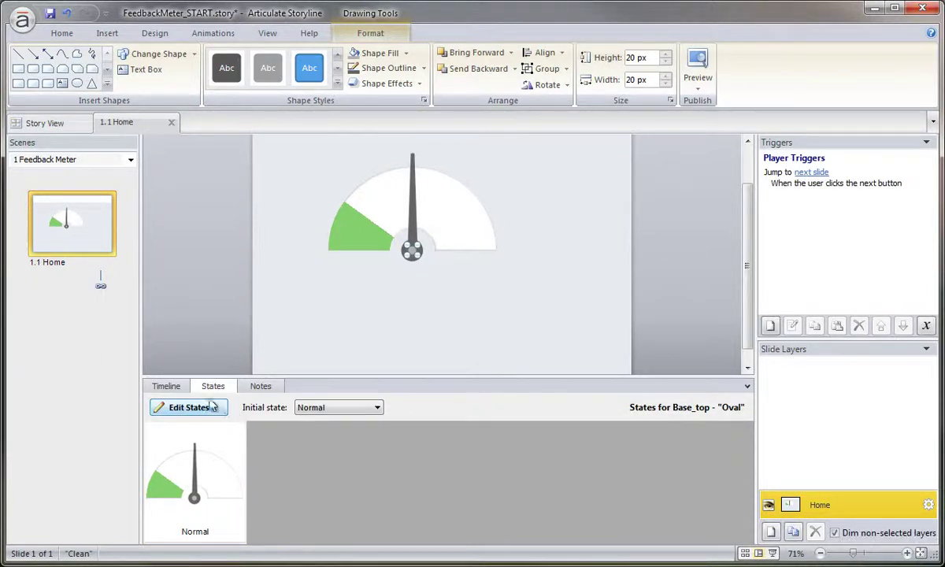
pyautogui.click(166, 386)
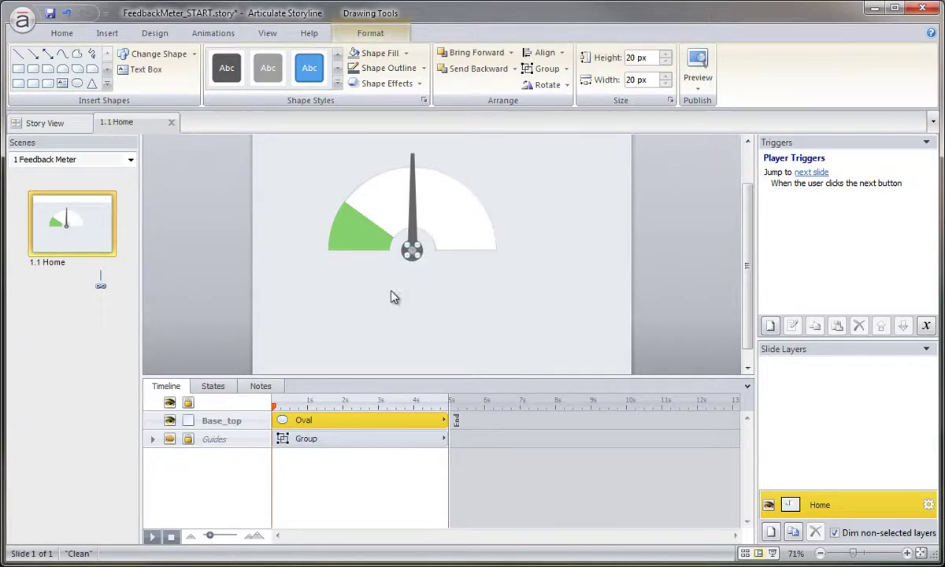
pyautogui.click(172, 441)
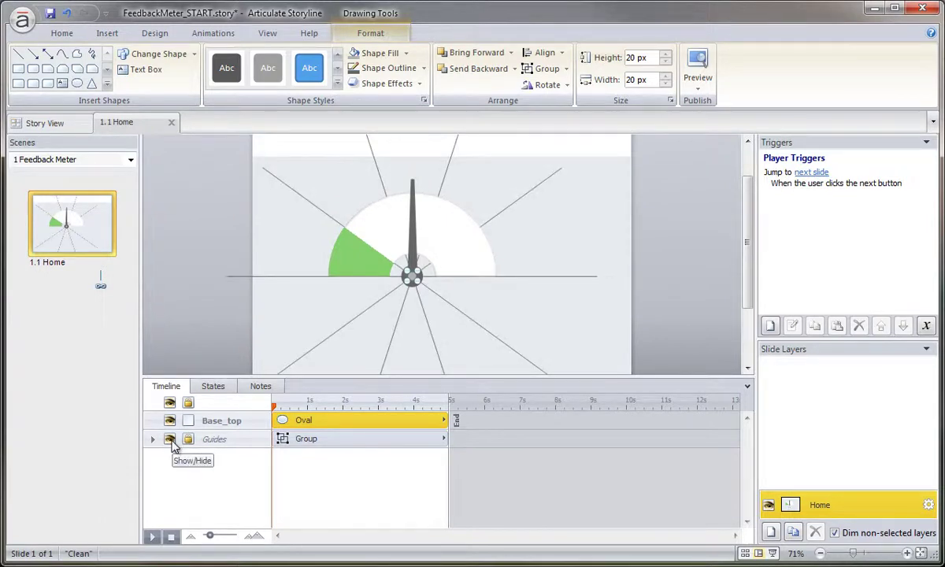
pyautogui.click(217, 386)
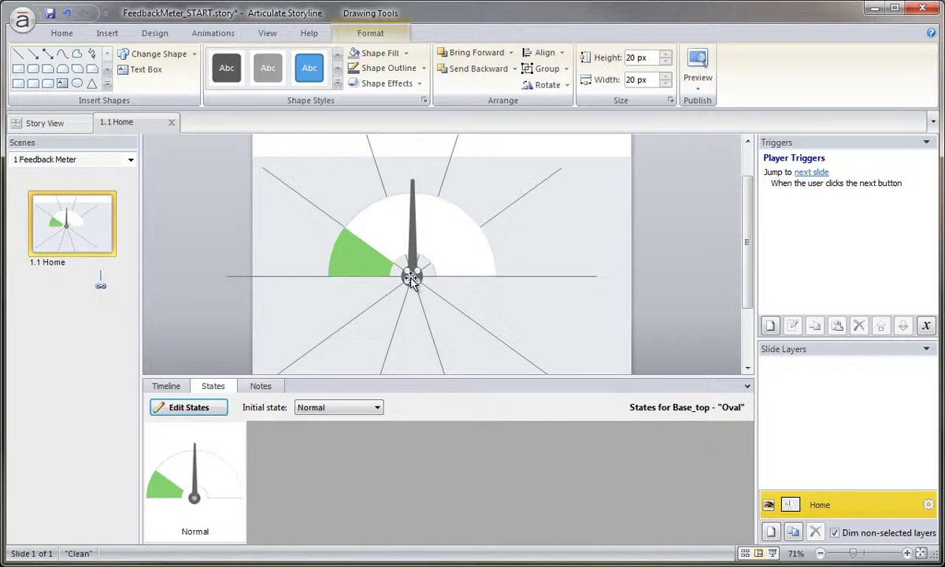
# Create a blank new state called 20 for the Base_top oval.
pyautogui.click(211, 408)
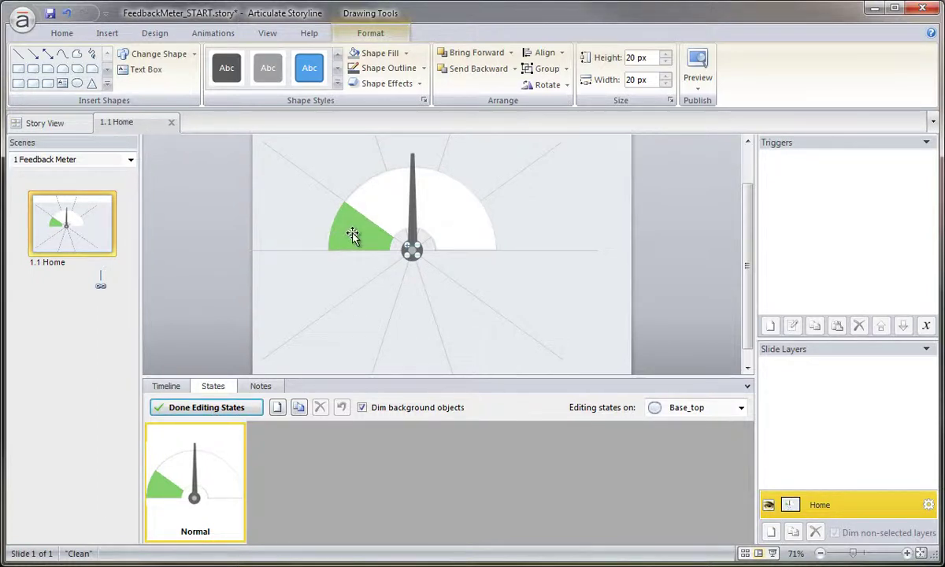
pyautogui.click(277, 407)
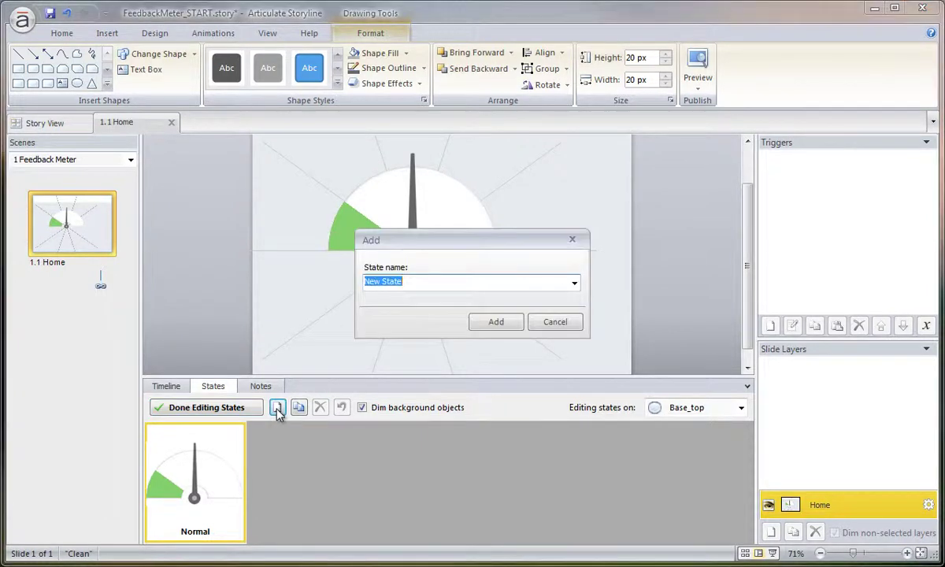
pyautogui.write('20')
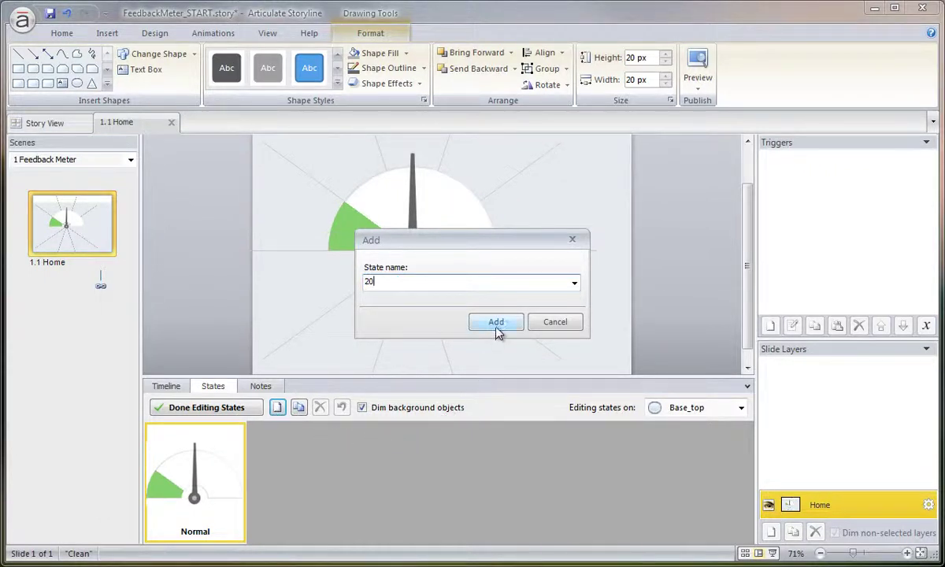
pyautogui.click(496, 323)
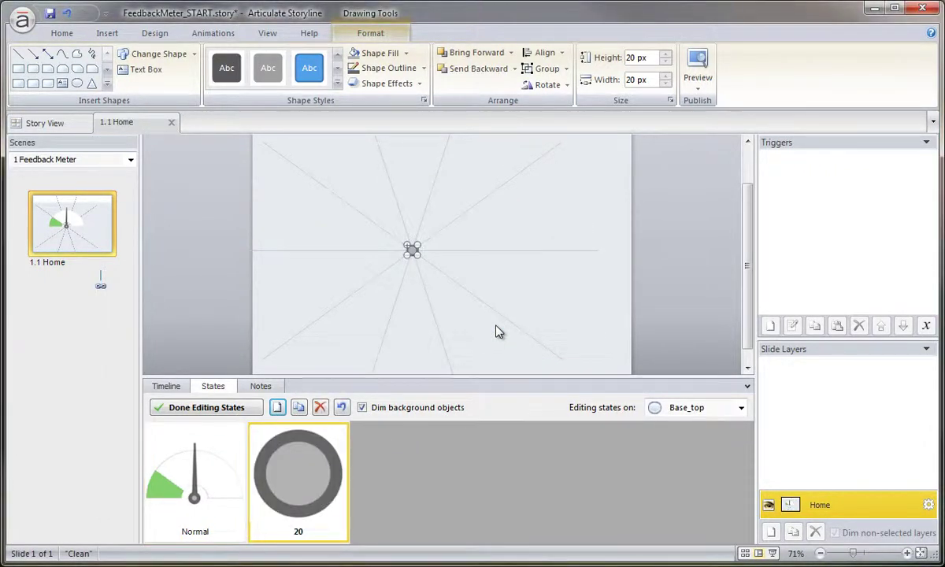
# Replace the blank 20 state with a duplicate of Normal named 20.
pyautogui.click(320, 407)
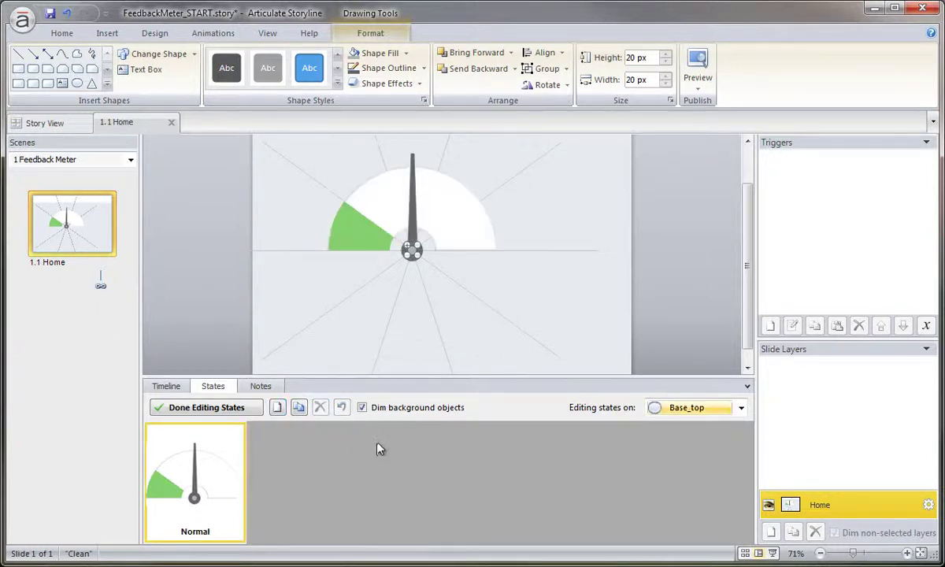
pyautogui.click(299, 407)
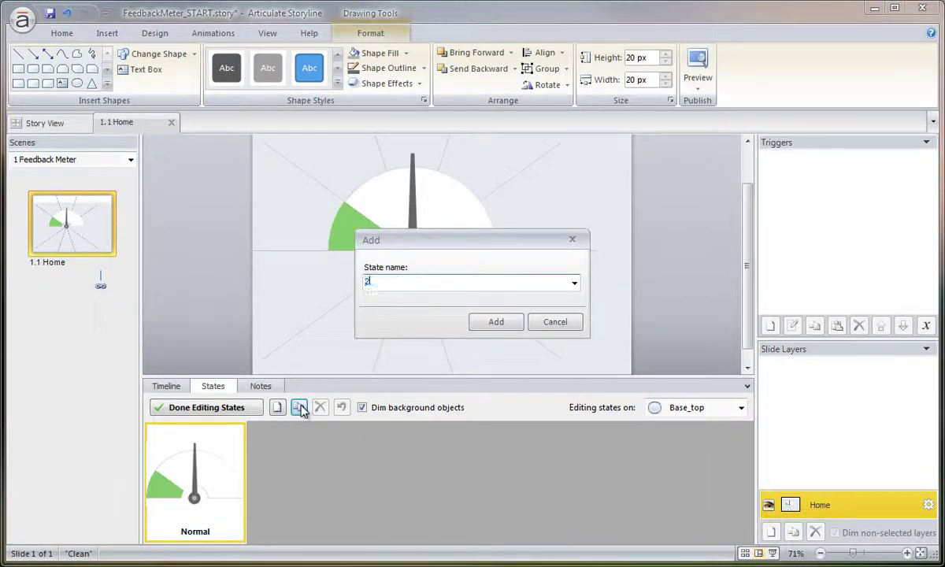
pyautogui.click(498, 322)
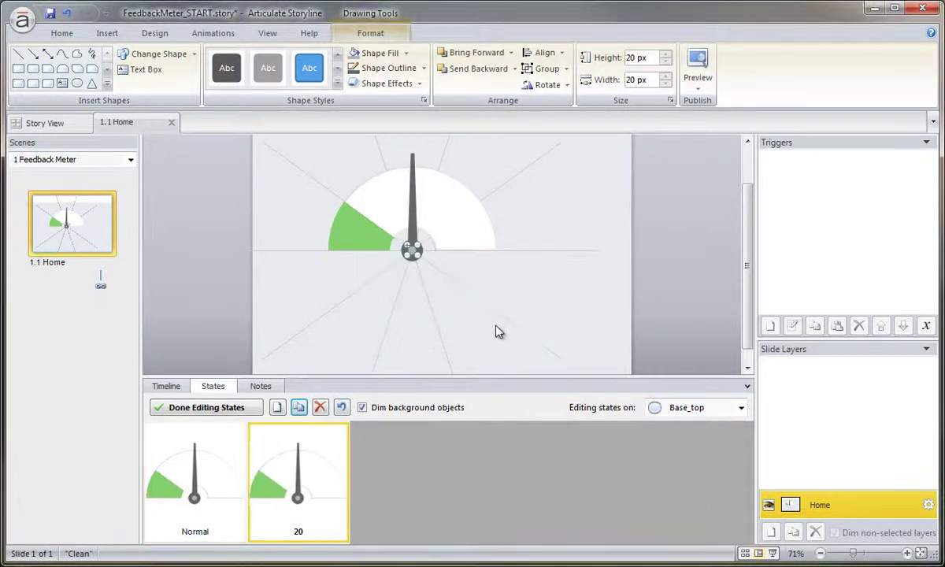
pyautogui.click(236, 514)
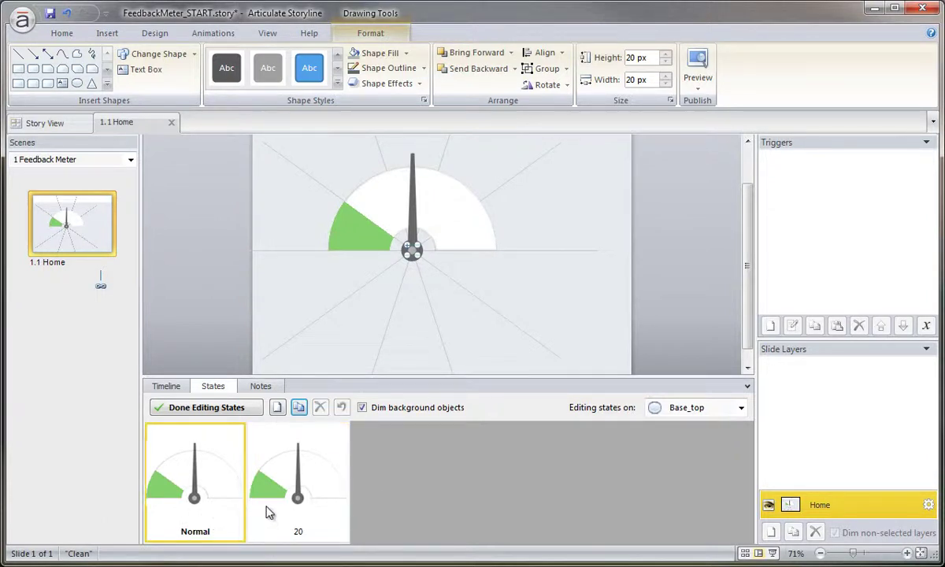
pyautogui.click(266, 513)
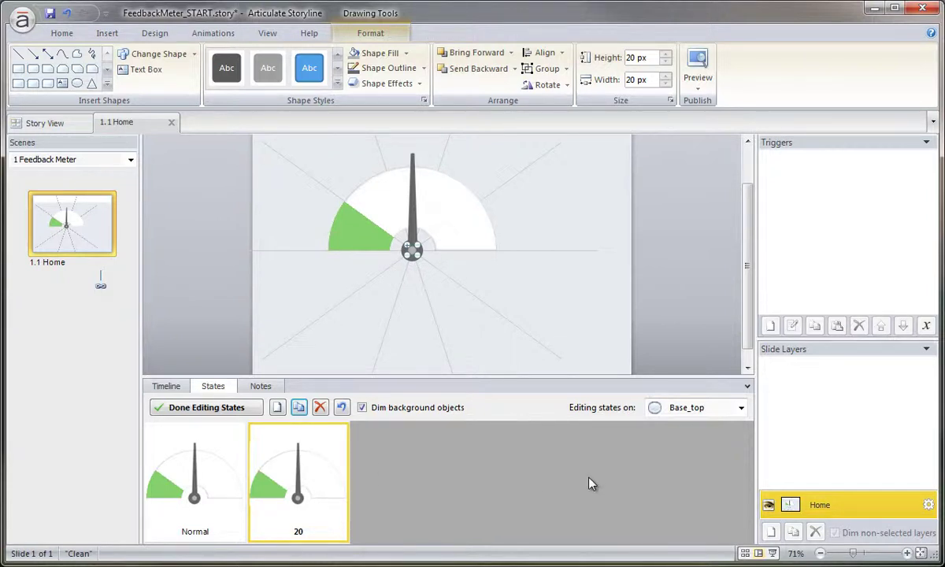
# Duplicate the state four more times, naming the copies 40, 60, 80 and 100.
pyautogui.click(298, 409)
pyautogui.write('40')
pyautogui.press('Return')
pyautogui.click(299, 409)
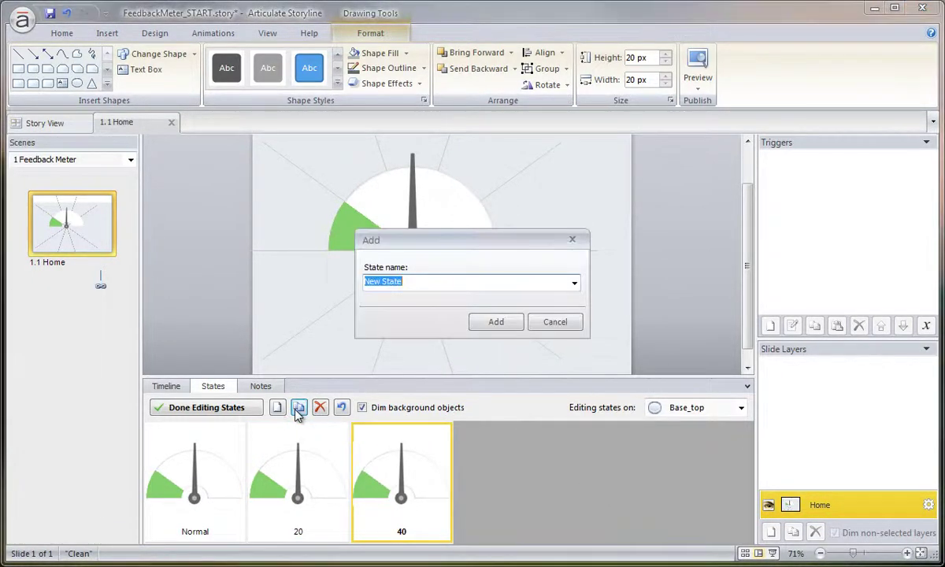
pyautogui.write('60')
pyautogui.press('Return')
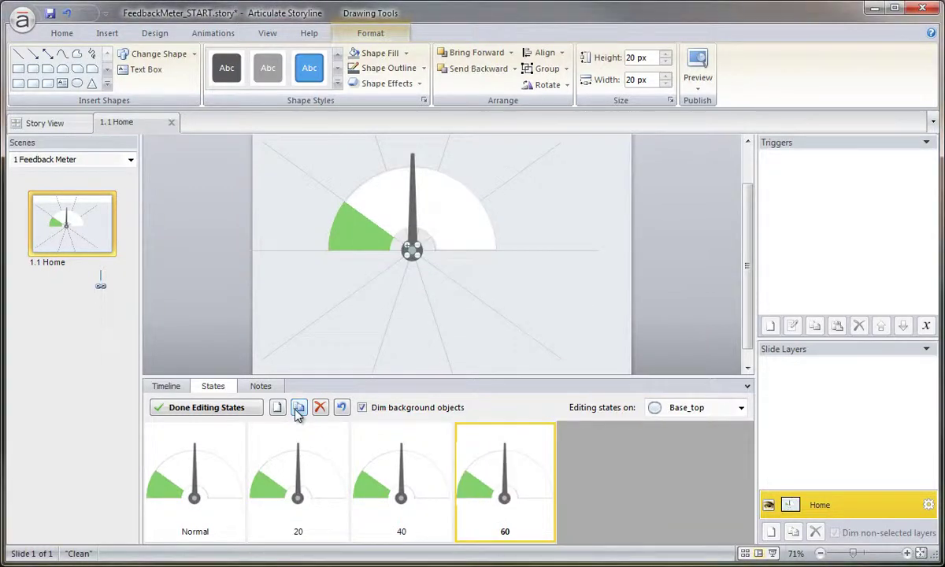
pyautogui.click(297, 411)
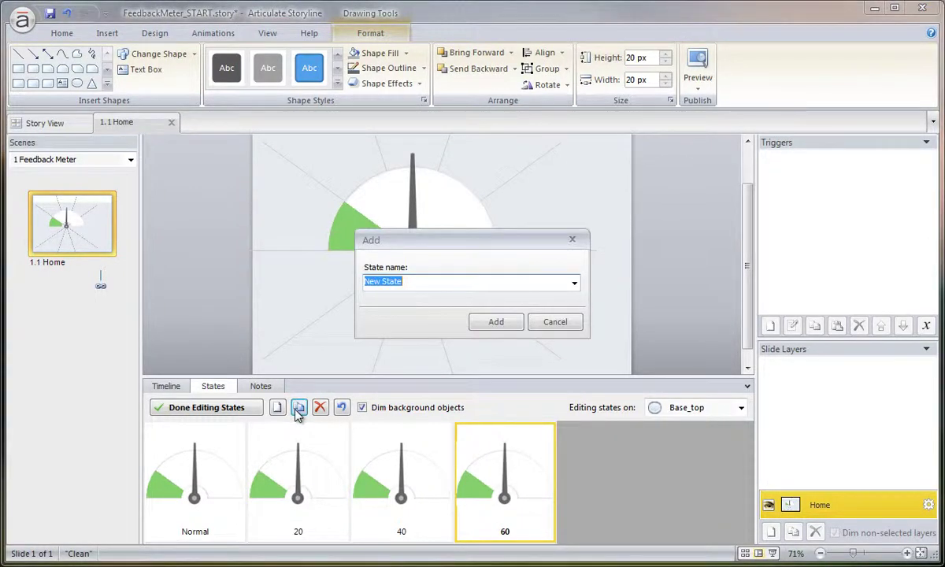
pyautogui.write('80')
pyautogui.press('Return')
pyautogui.click(297, 411)
pyautogui.write('1')
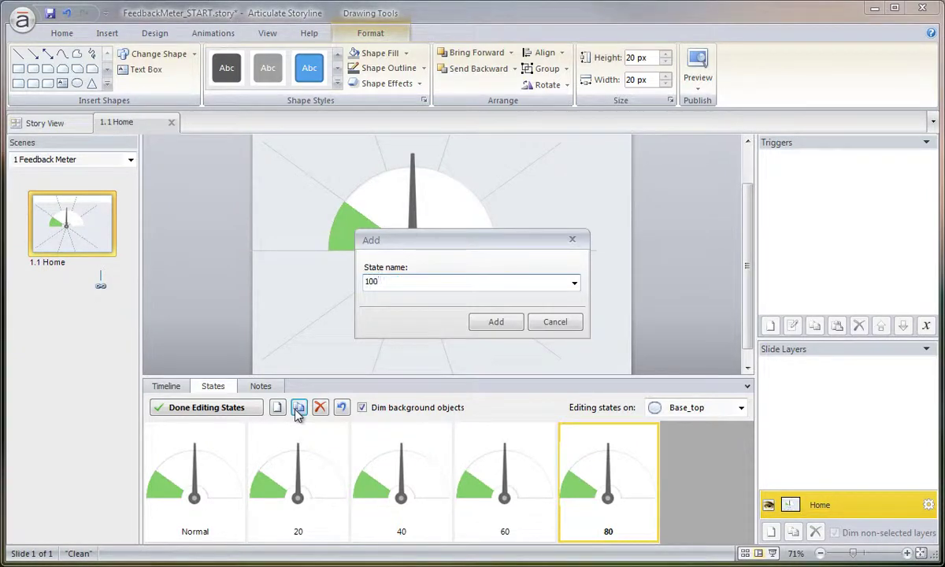
pyautogui.write('00')
pyautogui.press('Return')
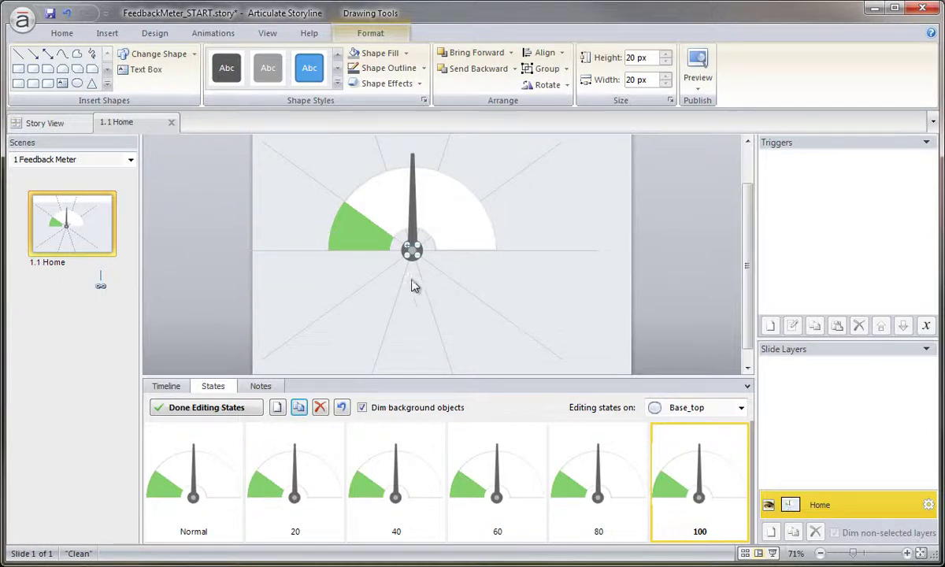
# Drag the green wedge's handle so the 100 state's sector spans the full semicircle.
pyautogui.click(360, 224)
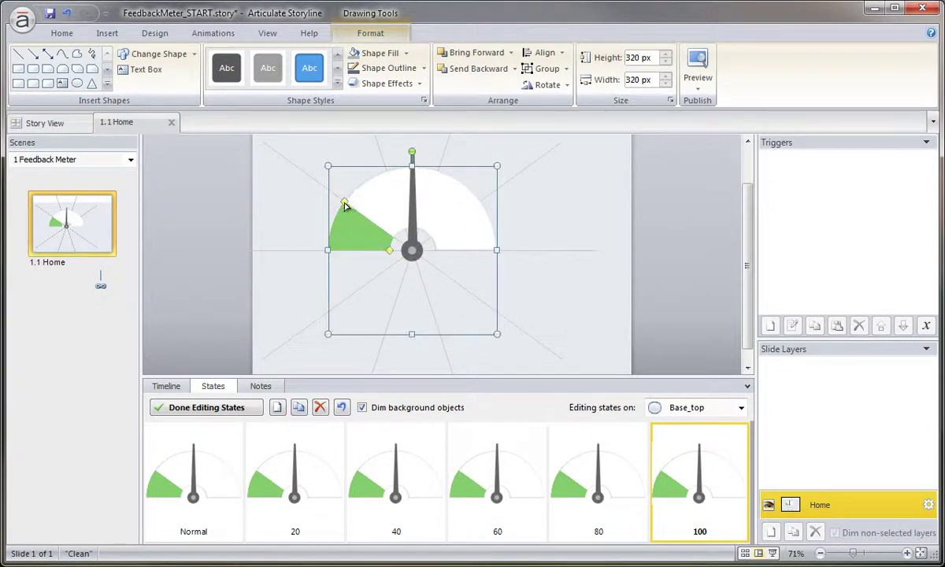
pyautogui.moveTo(344, 205); pyautogui.dragTo(497, 250)
pyautogui.scroll(4, 507, 264)
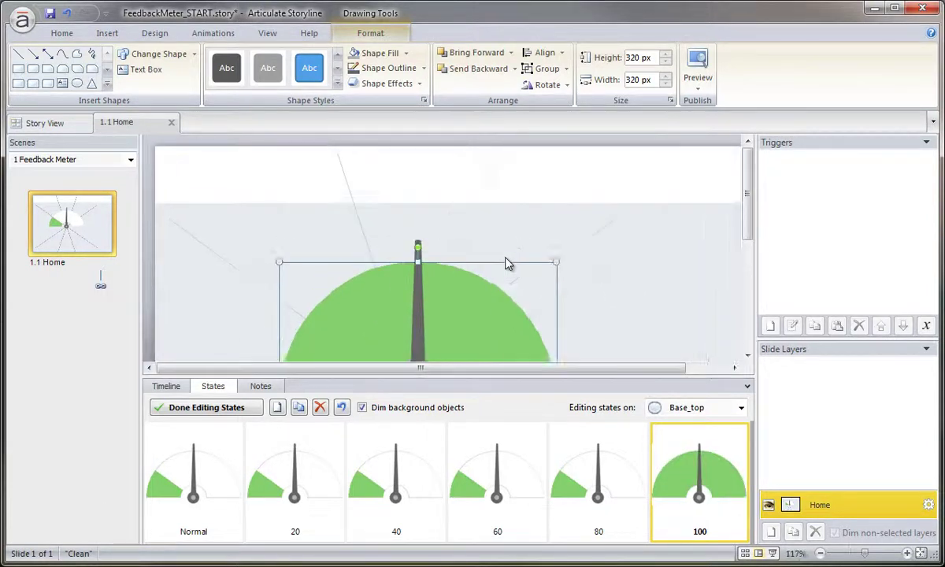
pyautogui.scroll(-3, 639, 270)
pyautogui.scroll(1, 639, 270)
pyautogui.scroll(1, 638, 270)
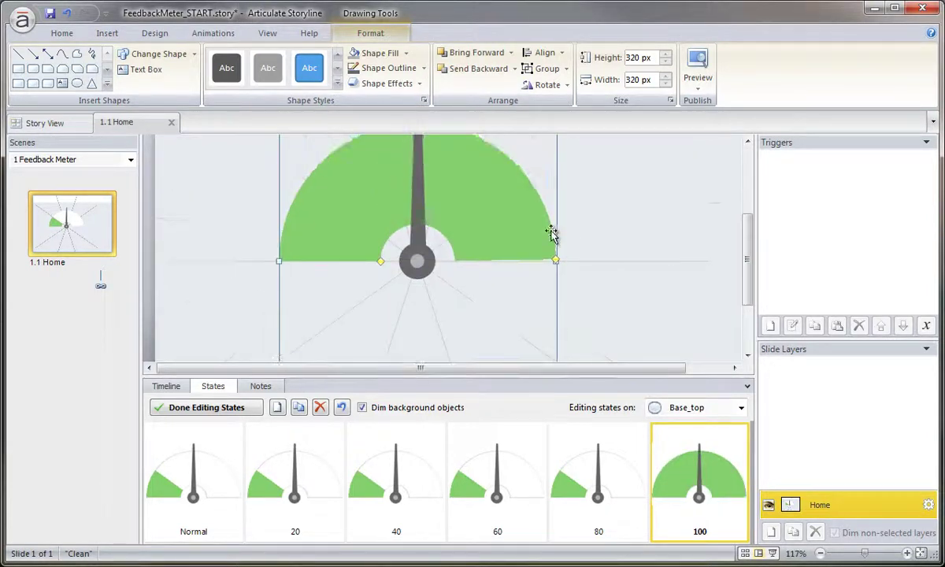
pyautogui.moveTo(556, 257)
pyautogui.mouseDown()
pyautogui.moveTo(554, 236)
pyautogui.moveTo(556, 262)
pyautogui.mouseUp()
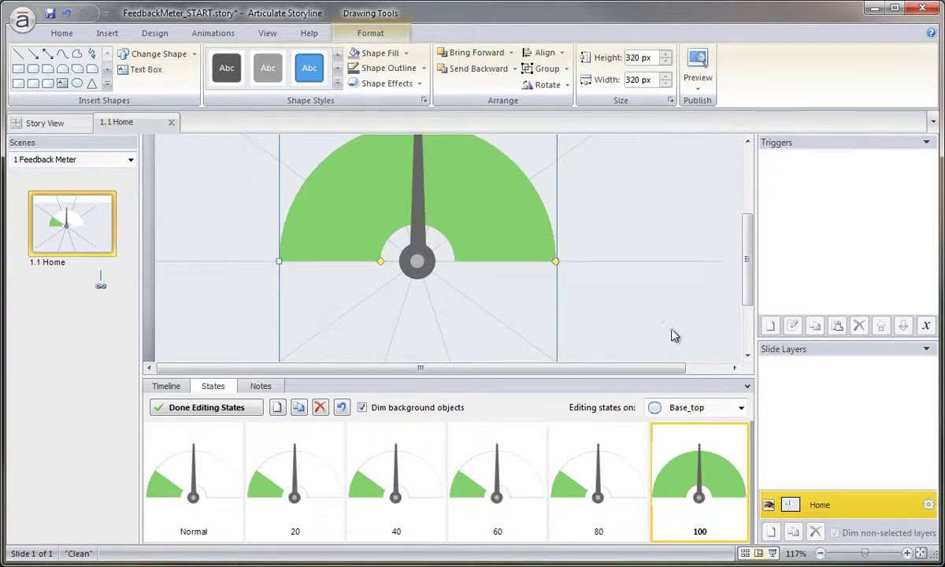
pyautogui.click(421, 191)
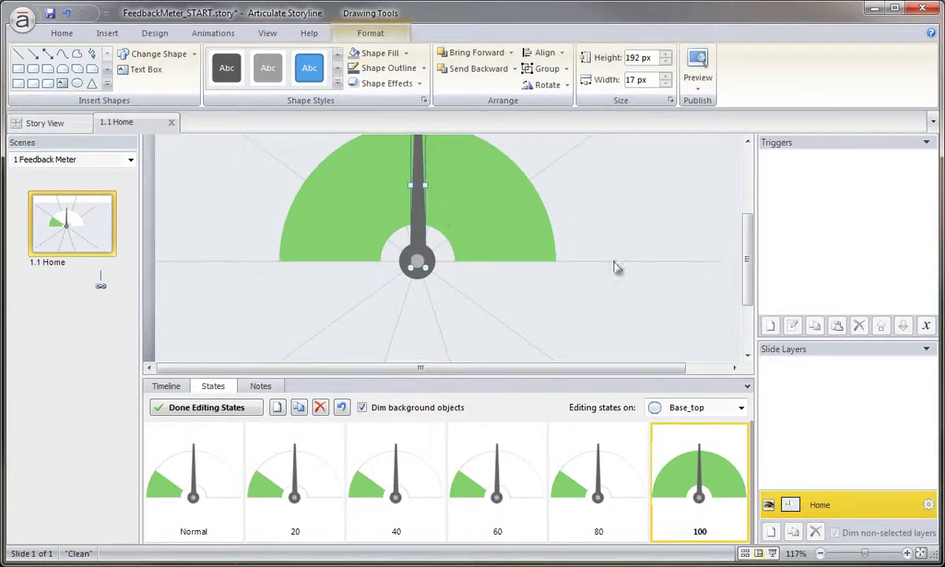
pyautogui.moveTo(749, 249); pyautogui.dragTo(747, 221)
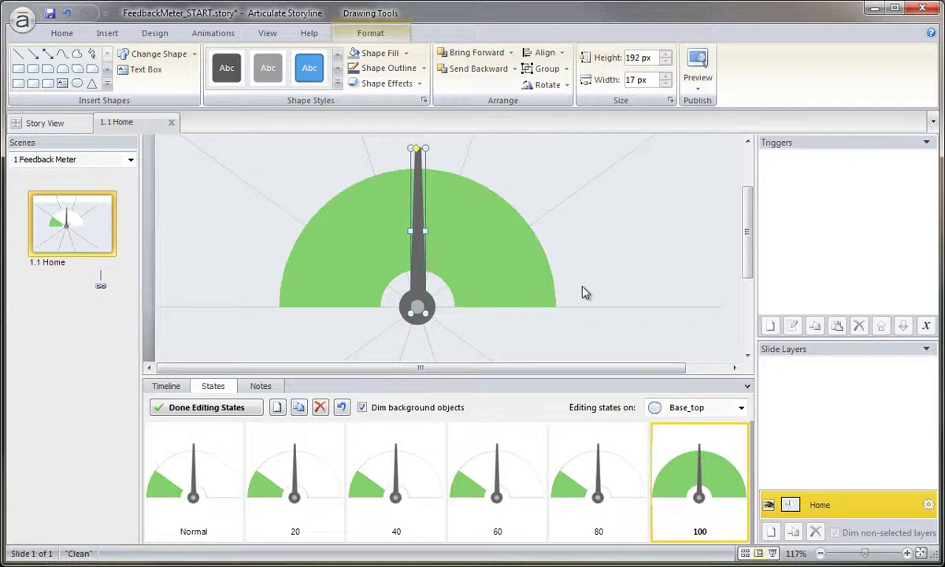
pyautogui.click(646, 289)
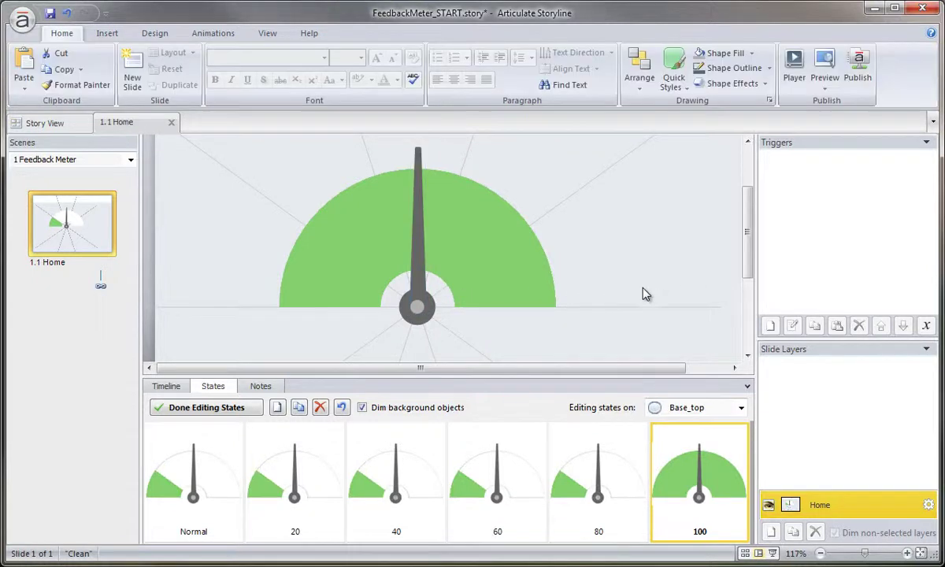
# Turn on Display drawing guides in the Grid and Guides settings.
pyautogui.click(417, 308)
pyautogui.keyDown('ctrl'); pyautogui.scroll(5, 416, 324); pyautogui.keyUp('ctrl')
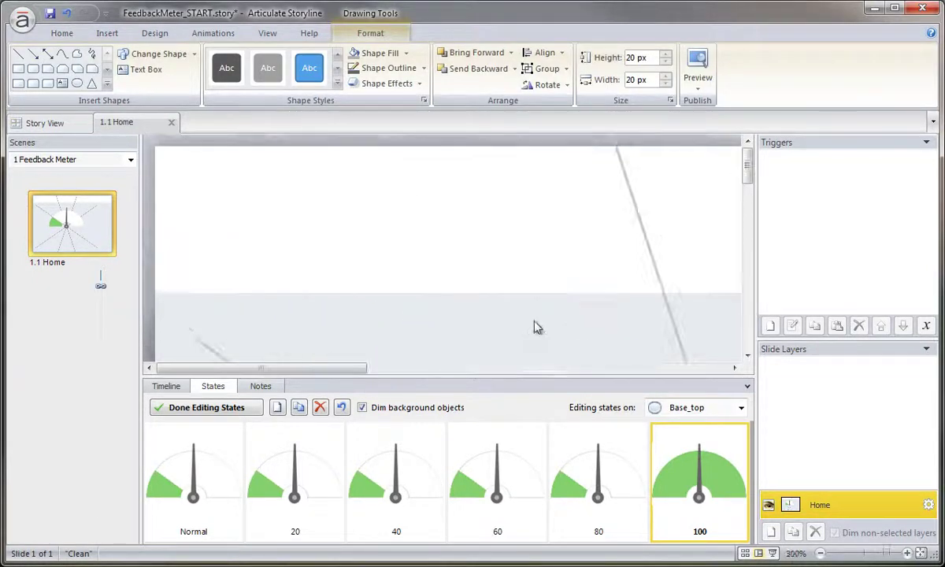
pyautogui.moveTo(747, 168); pyautogui.dragTo(753, 280)
pyautogui.moveTo(331, 369); pyautogui.dragTo(422, 369)
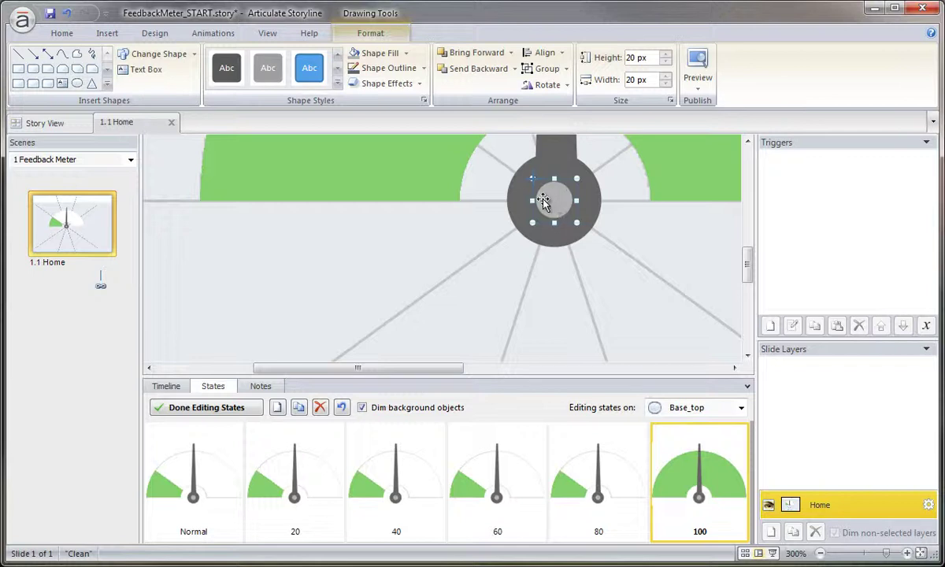
pyautogui.rightClick(421, 242)
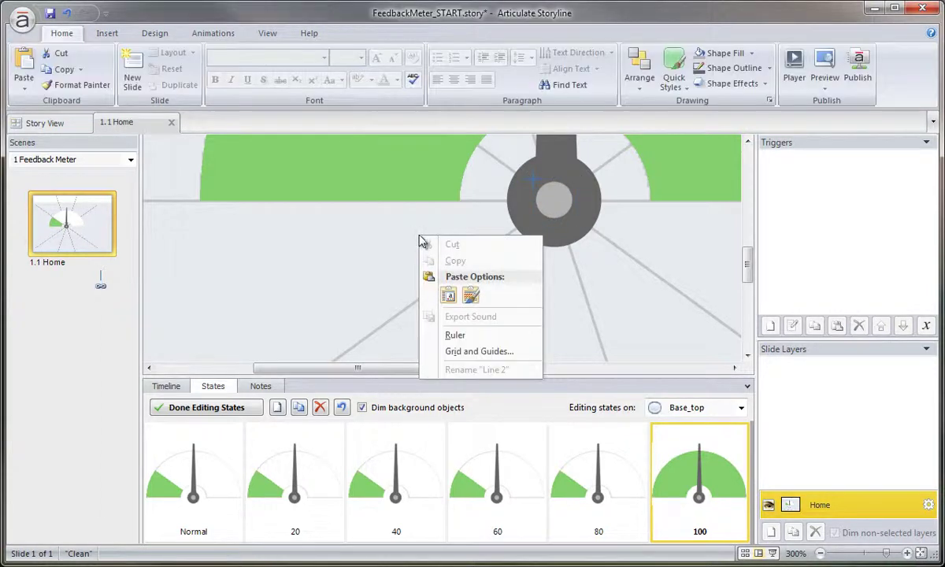
pyautogui.click(482, 352)
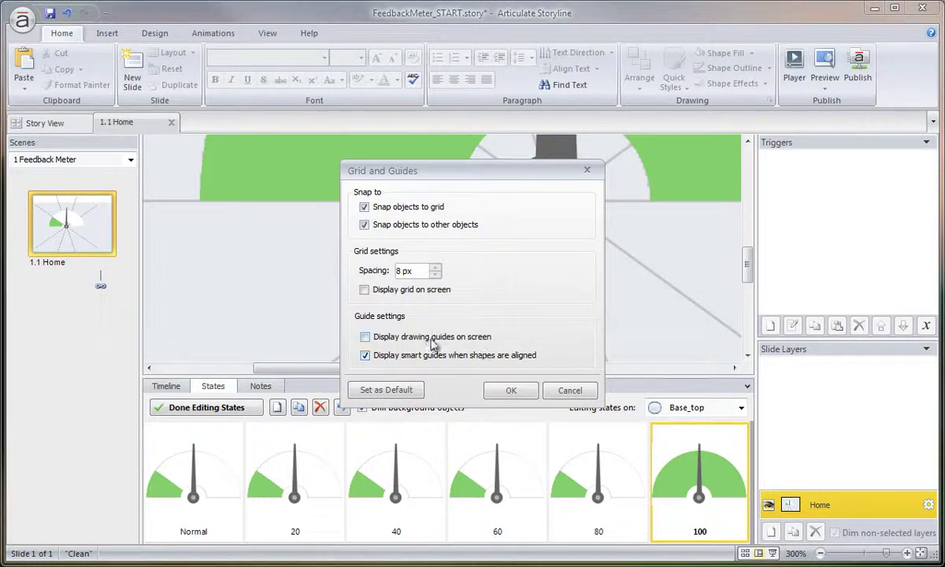
pyautogui.click(511, 391)
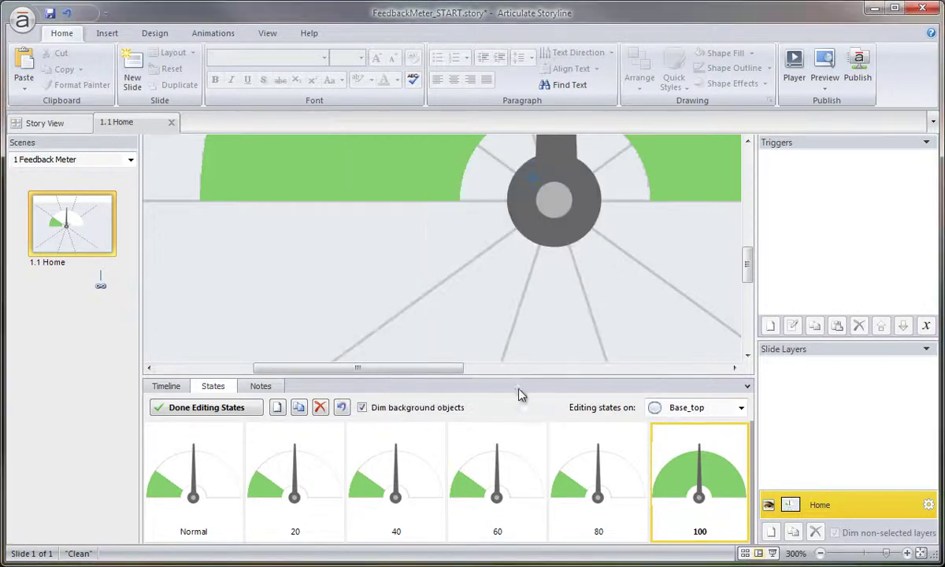
# Move the vertical and horizontal guides to cross at the hub centre.
pyautogui.click(556, 198)
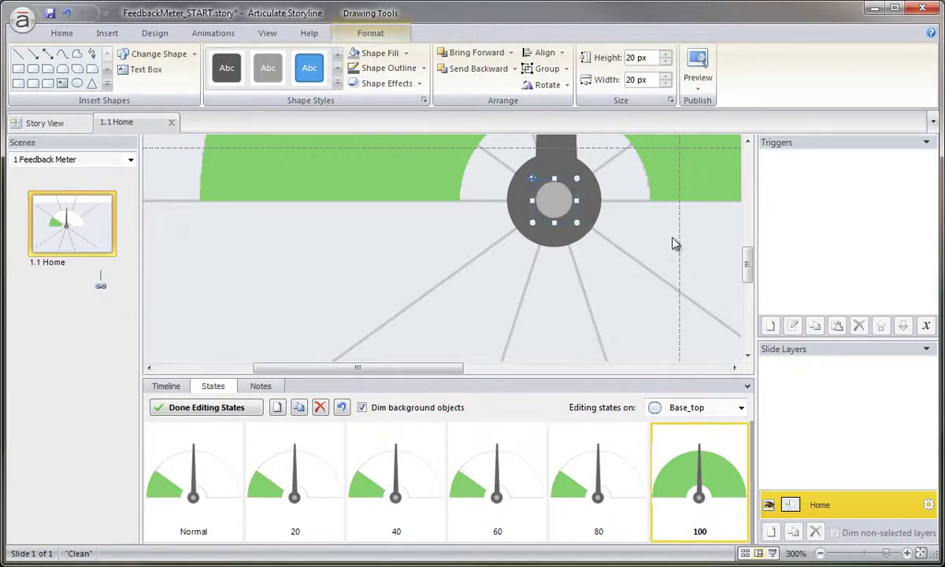
pyautogui.moveTo(682, 242); pyautogui.dragTo(554, 226)
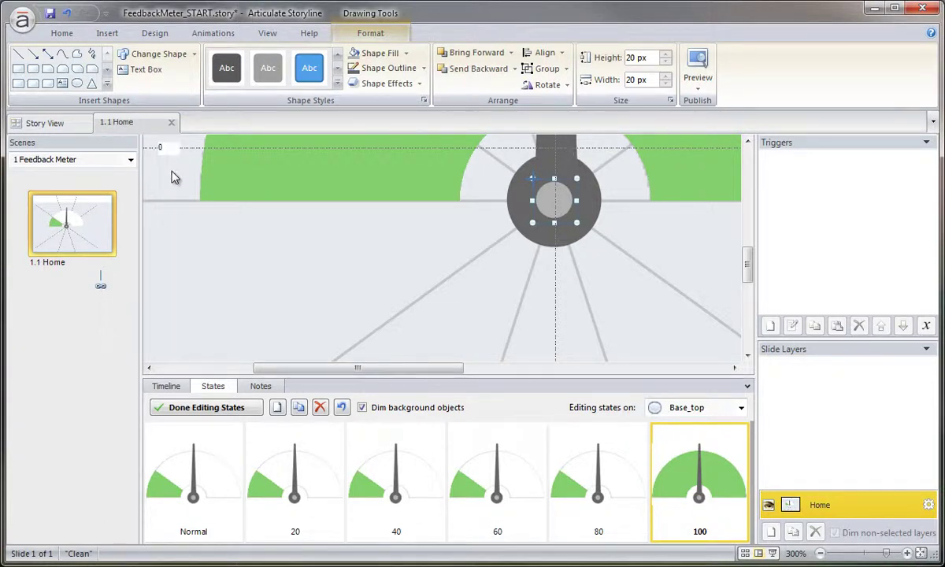
pyautogui.moveTo(173, 177); pyautogui.dragTo(177, 200)
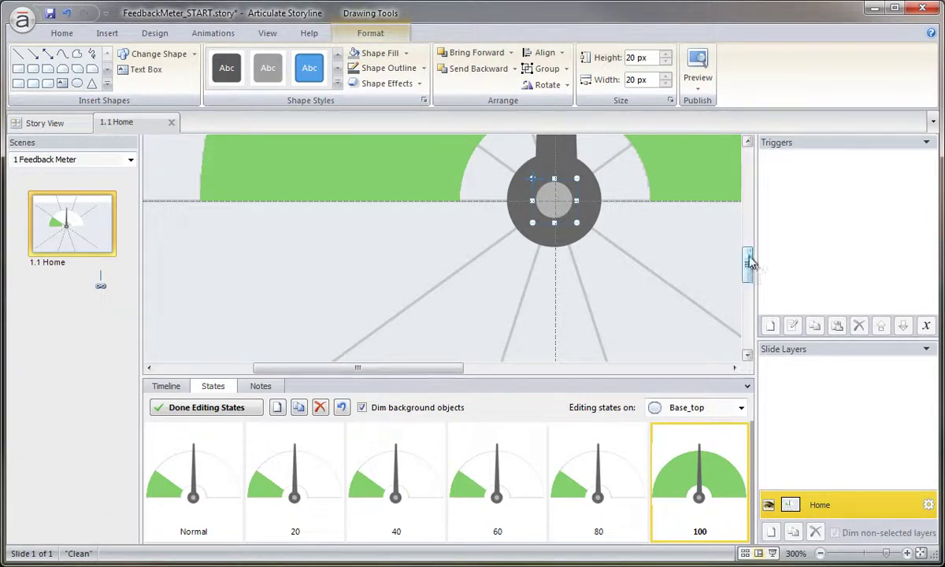
# Rotate the 100 state's needle until it lies horizontal, pointing right.
pyautogui.scroll(2, 706, 289)
pyautogui.scroll(-3, 705, 291)
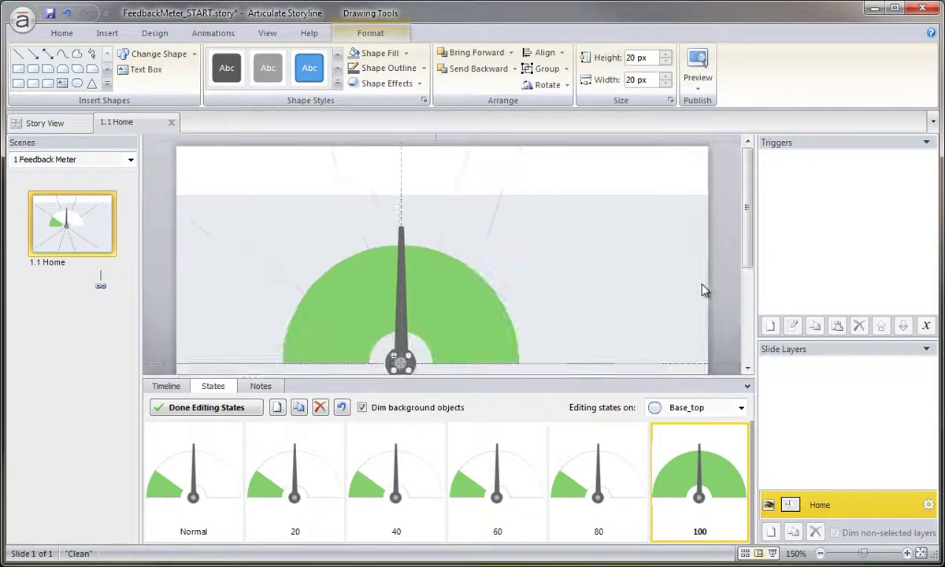
pyautogui.click(407, 321)
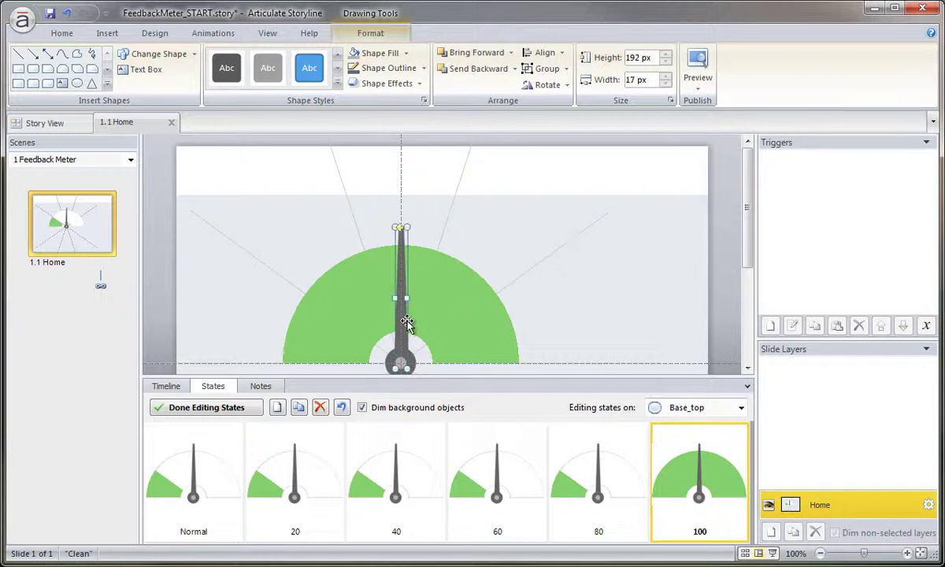
pyautogui.click(747, 389)
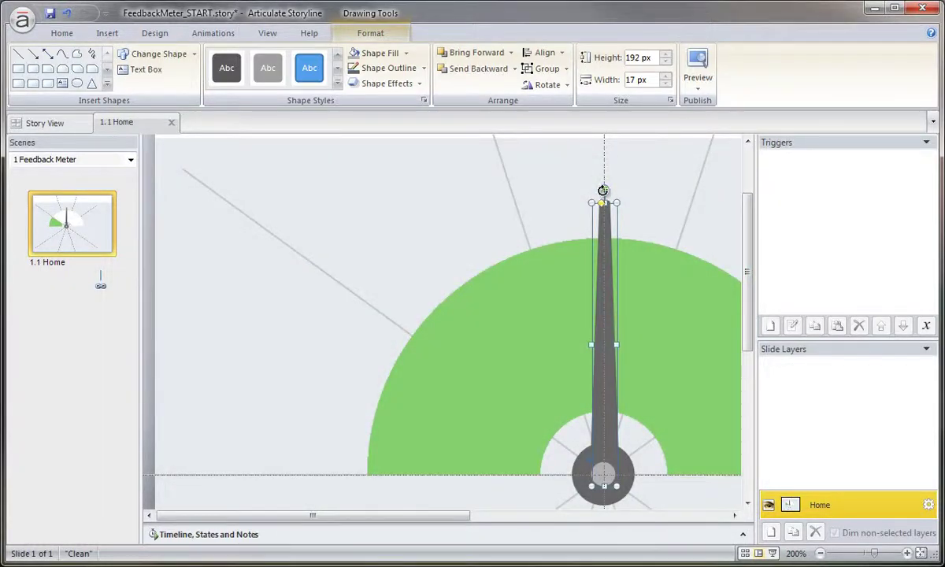
pyautogui.moveTo(602, 190); pyautogui.dragTo(656, 379)
pyautogui.scroll(-3, 630, 338)
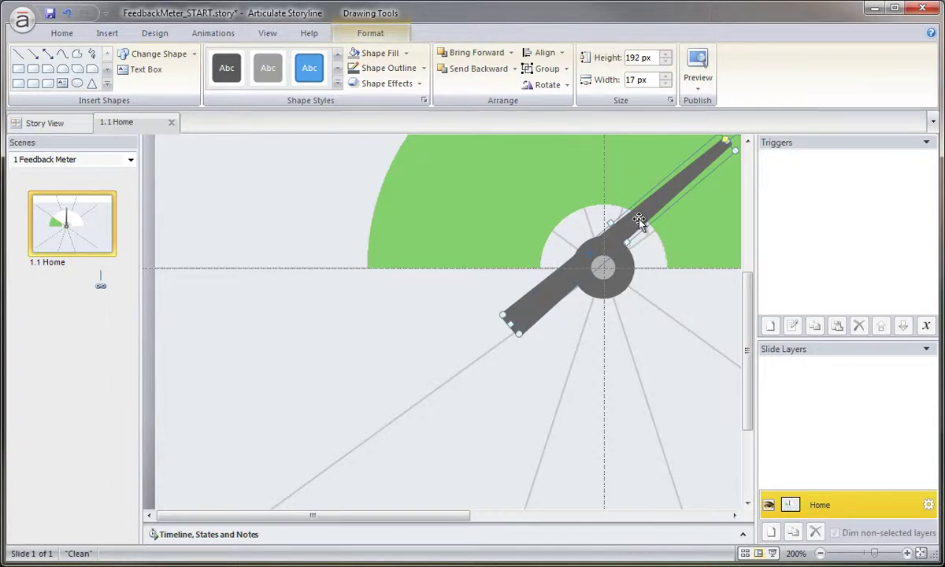
pyautogui.moveTo(639, 220); pyautogui.dragTo(565, 209)
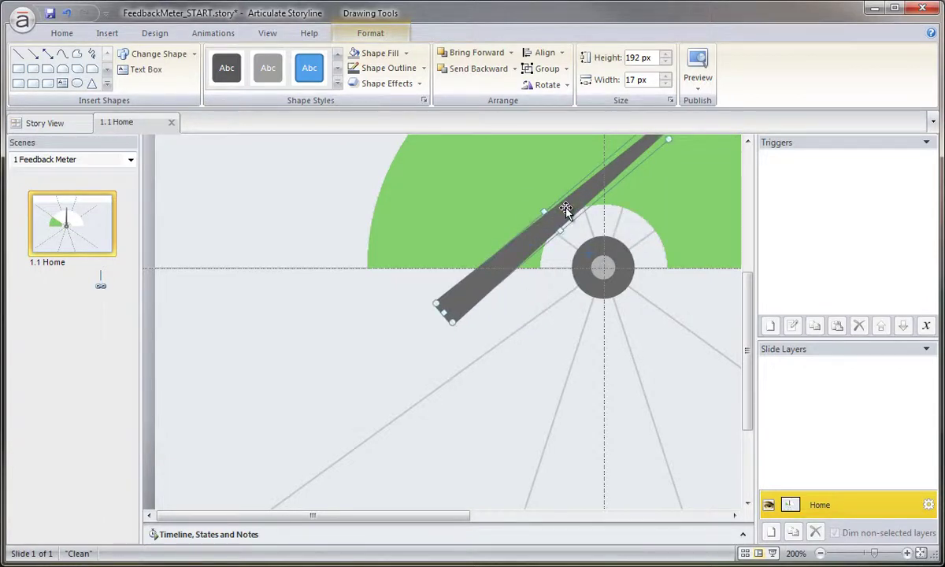
pyautogui.moveTo(615, 179); pyautogui.dragTo(550, 231)
pyautogui.moveTo(638, 198); pyautogui.dragTo(644, 279)
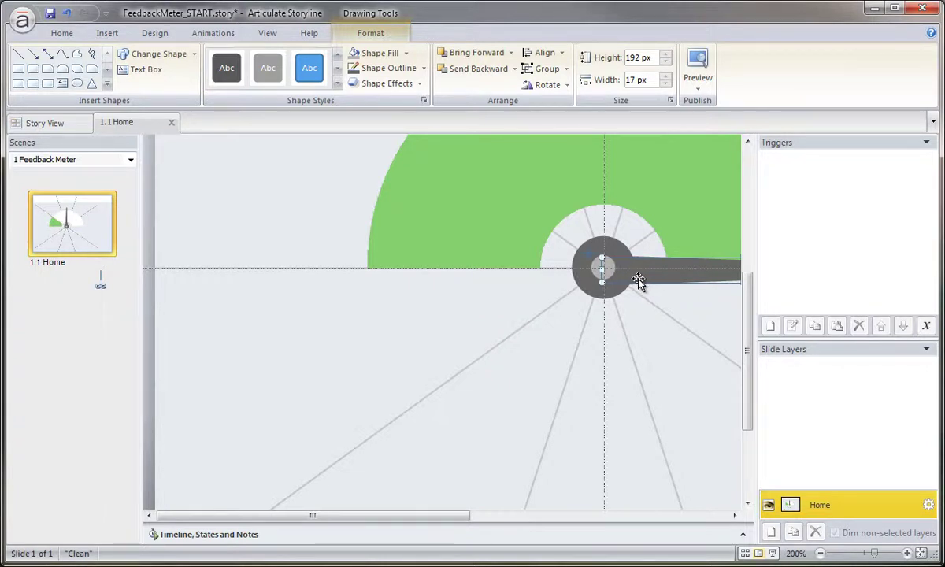
# Nudge the needle left so its base sits on the pivot hub.
pyautogui.moveTo(638, 282); pyautogui.dragTo(638, 282)
pyautogui.moveTo(447, 516); pyautogui.dragTo(562, 535)
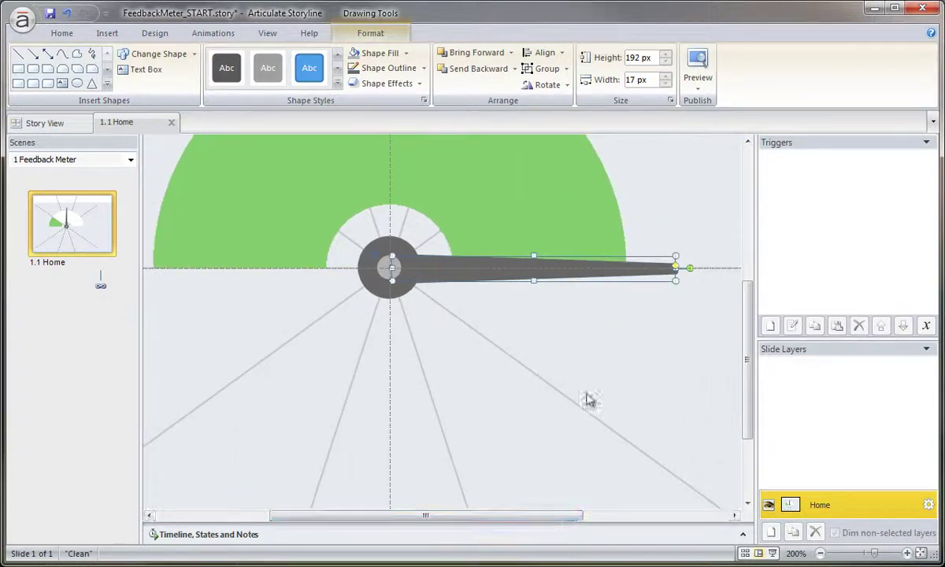
pyautogui.click(556, 337)
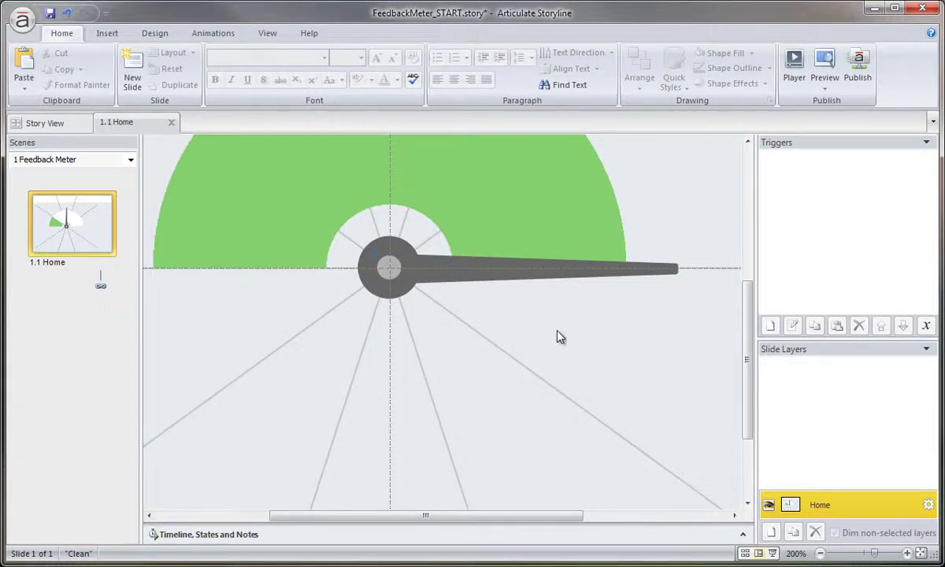
pyautogui.click(557, 278)
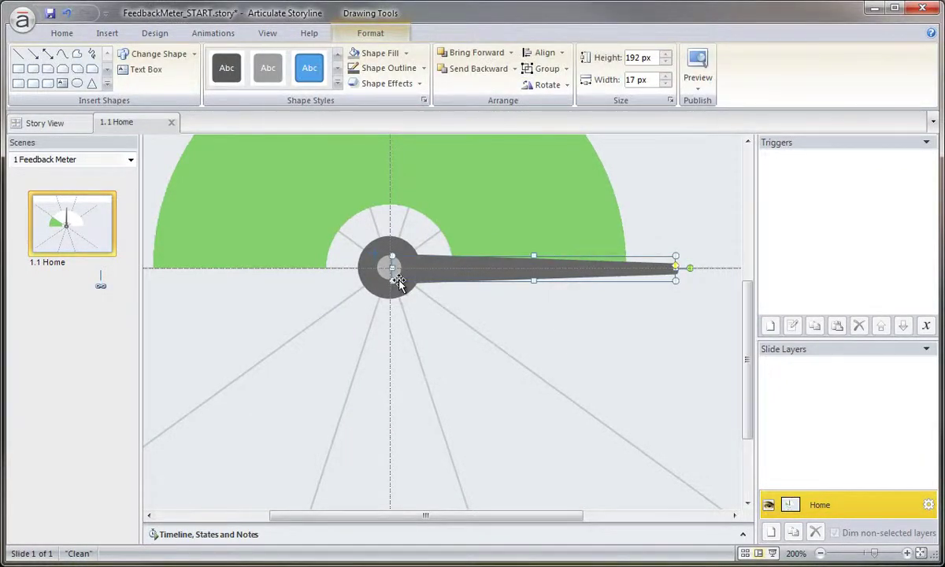
pyautogui.press('Left')
pyautogui.scroll(-4, 407, 311)
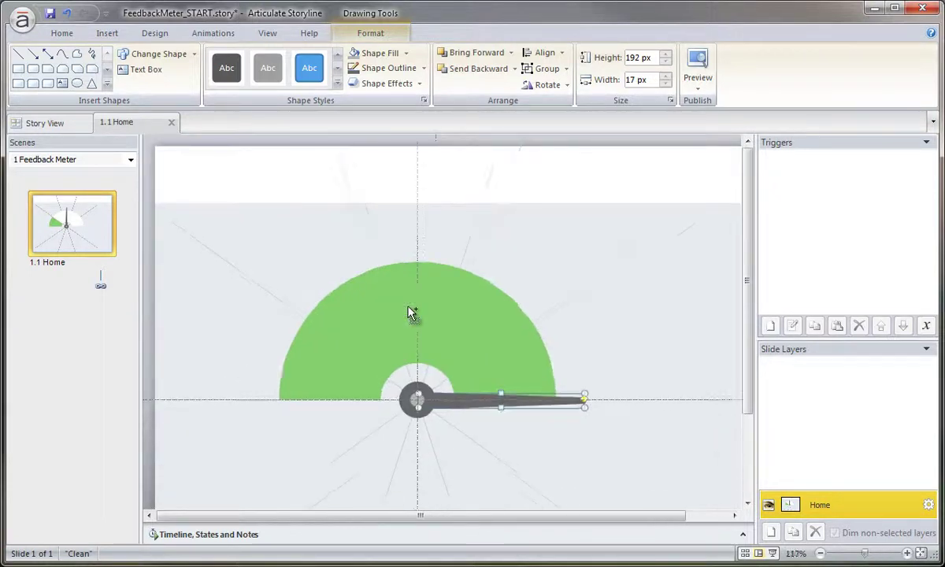
# Switch to the 80 state and widen its green sector toward the upper right.
pyautogui.click(742, 537)
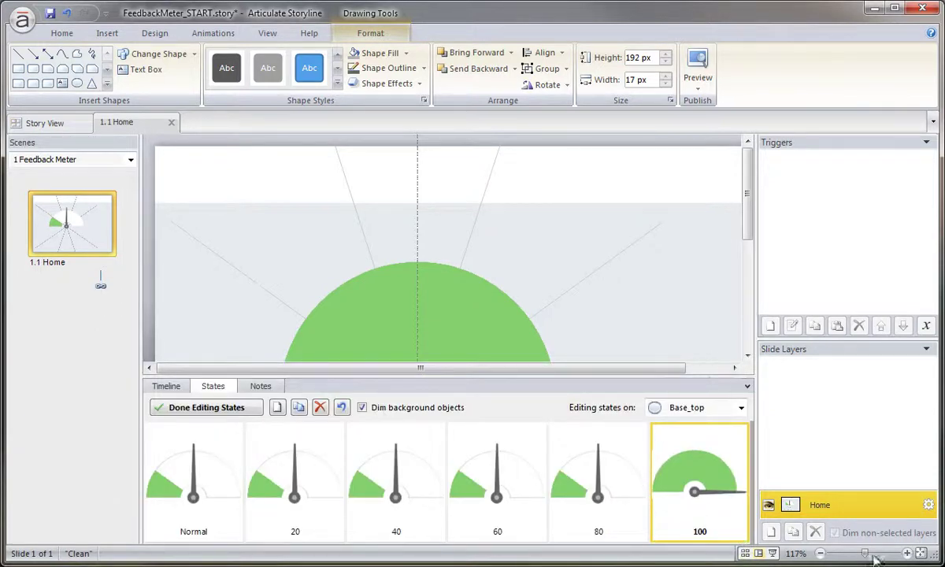
pyautogui.click(606, 498)
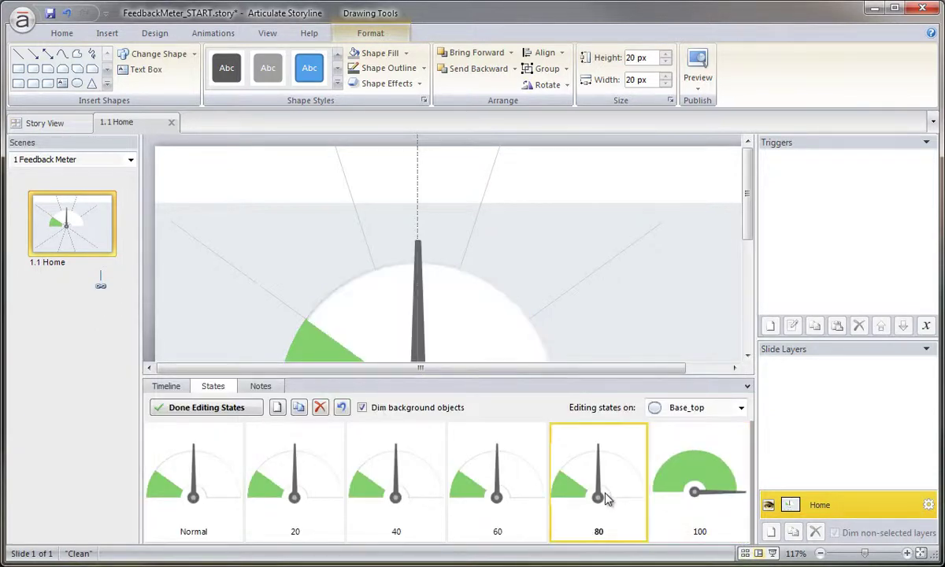
pyautogui.click(920, 553)
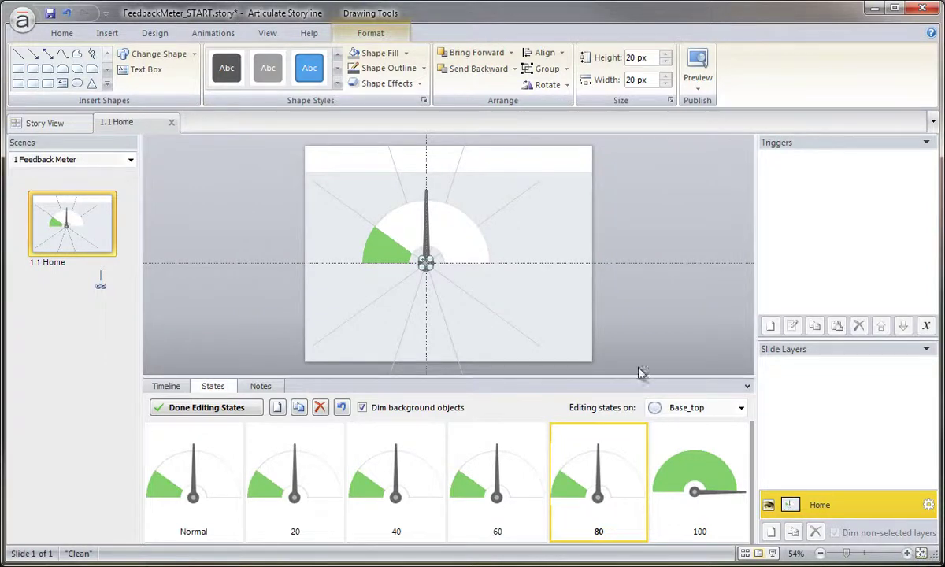
pyautogui.click(387, 250)
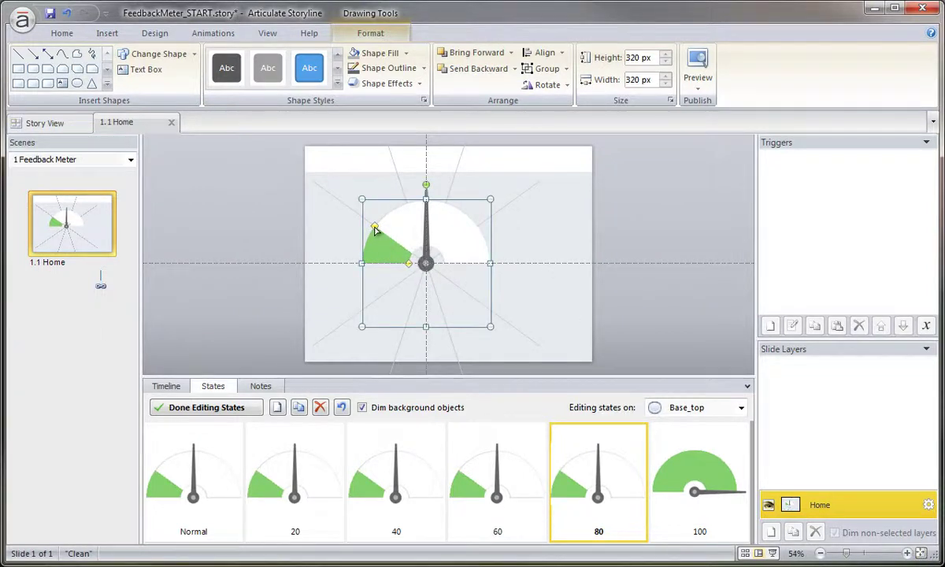
pyautogui.moveTo(375, 225); pyautogui.dragTo(488, 221)
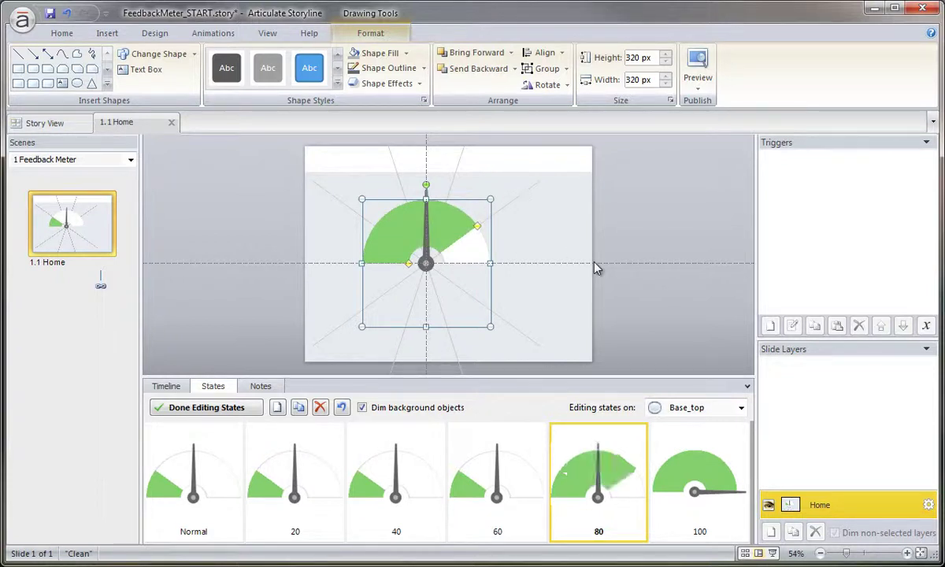
# Rotate the 80 state's needle clockwise to point up-right.
pyautogui.click(426, 216)
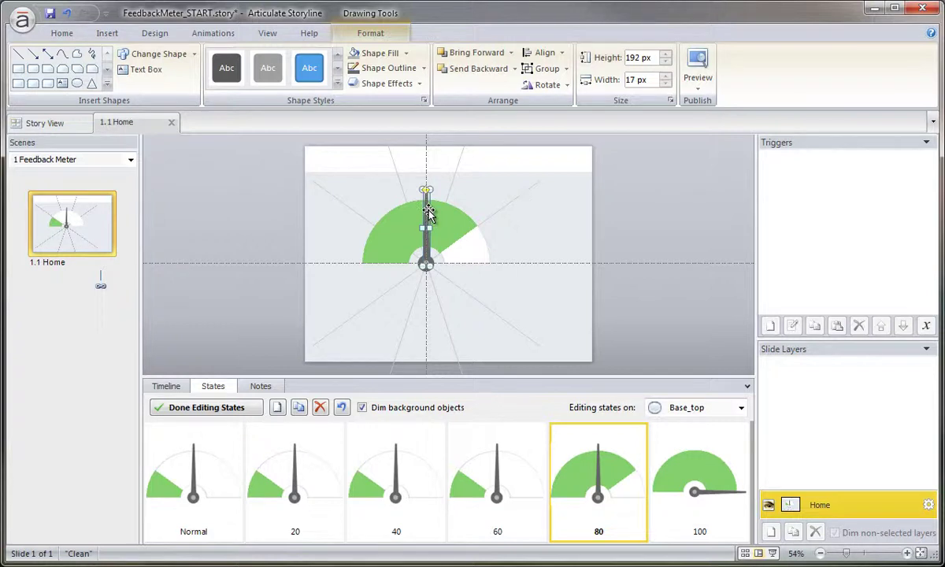
pyautogui.scroll(1, 428, 217)
pyautogui.scroll(1, 385, 218)
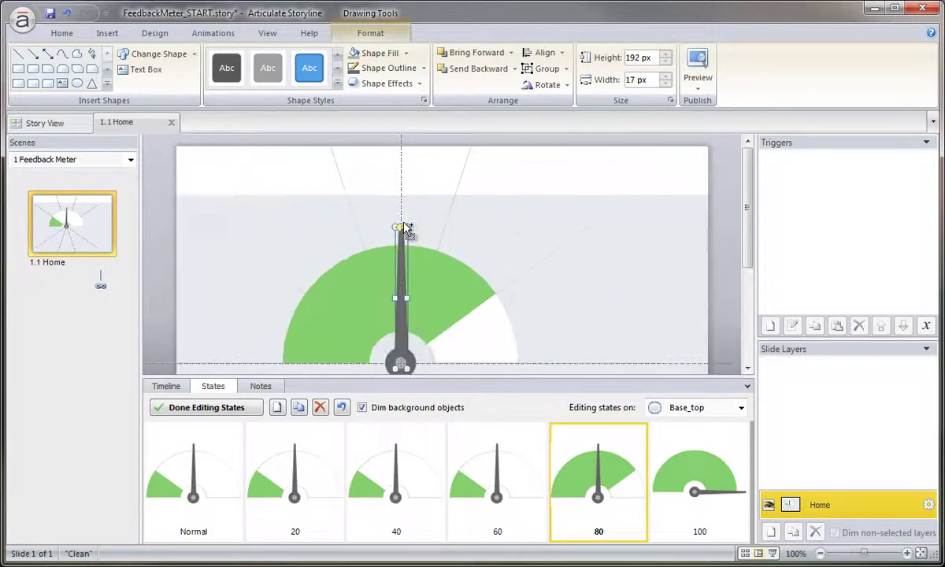
pyautogui.scroll(1, 394, 263)
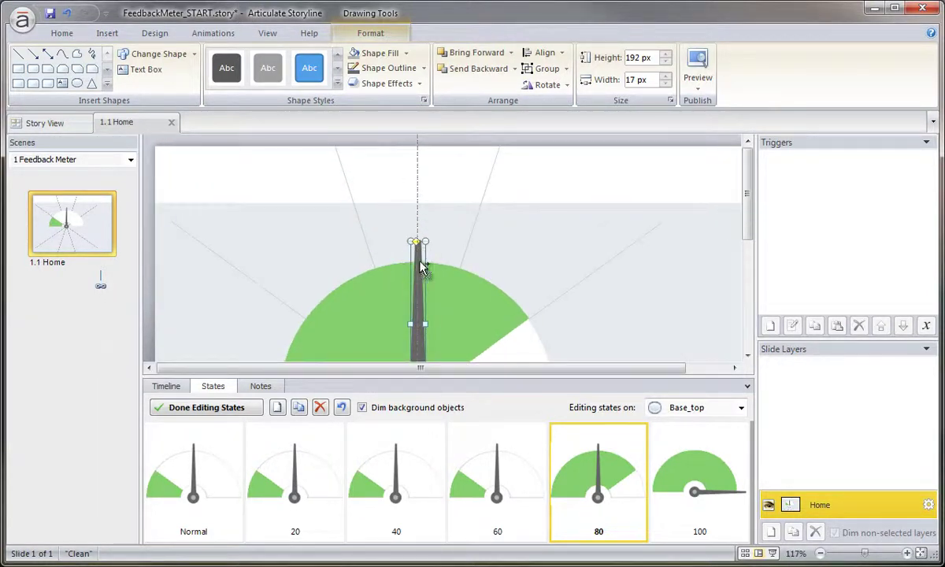
pyautogui.scroll(1, 416, 264)
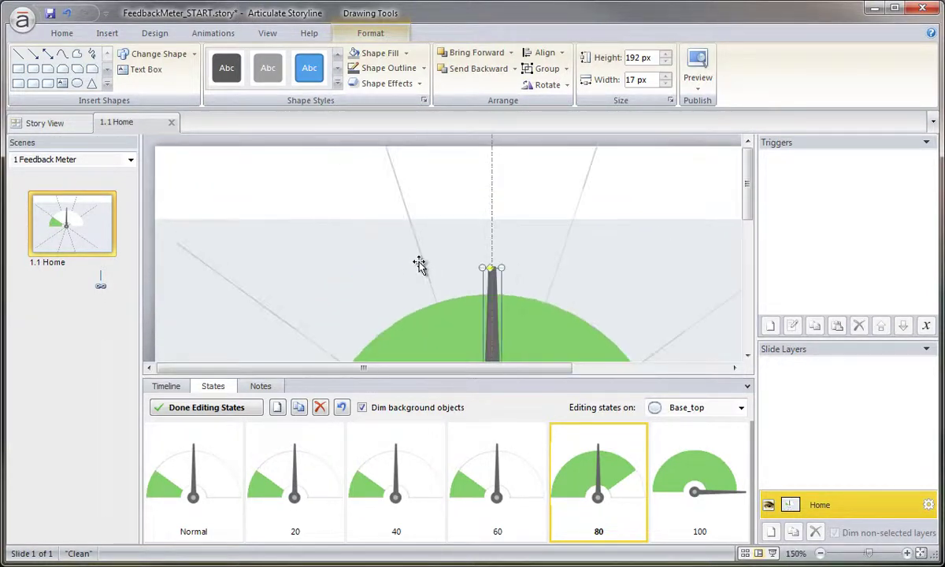
pyautogui.click(746, 386)
pyautogui.scroll(1, 507, 306)
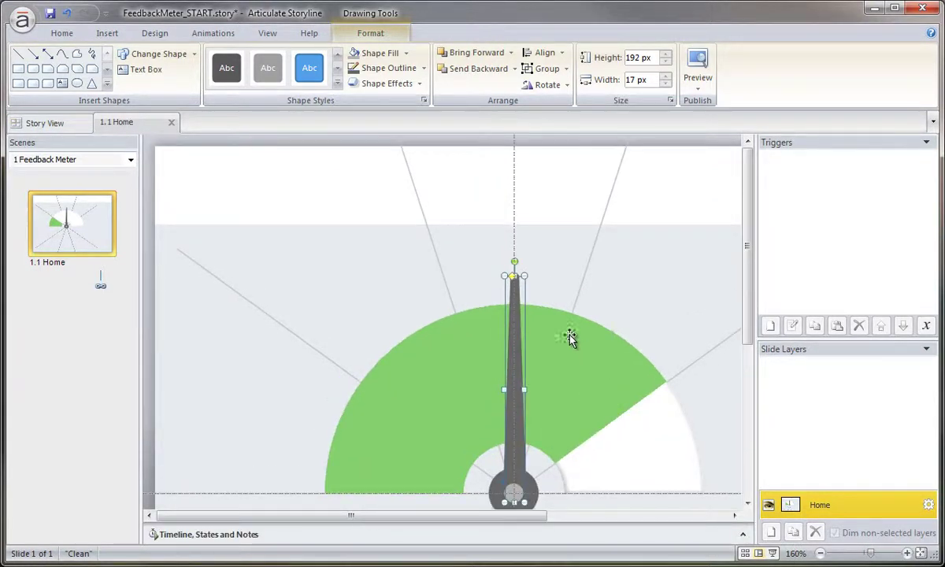
pyautogui.moveTo(515, 261); pyautogui.dragTo(627, 303)
pyautogui.moveTo(576, 344); pyautogui.dragTo(671, 356)
pyautogui.moveTo(710, 328); pyautogui.dragTo(715, 332)
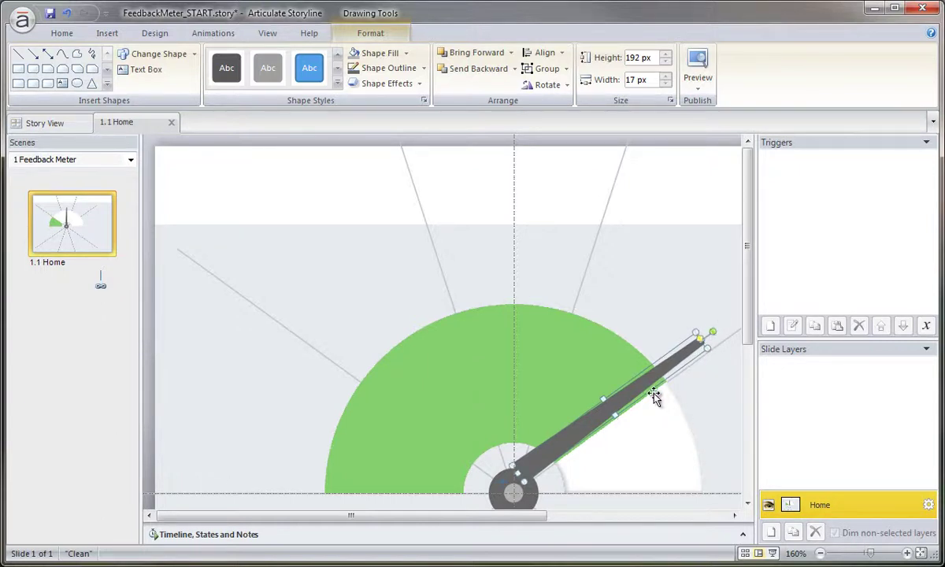
# Move the needle back to the gauge centre and nudge it onto the pivot with arrow keys.
pyautogui.moveTo(644, 372); pyautogui.dragTo(608, 411)
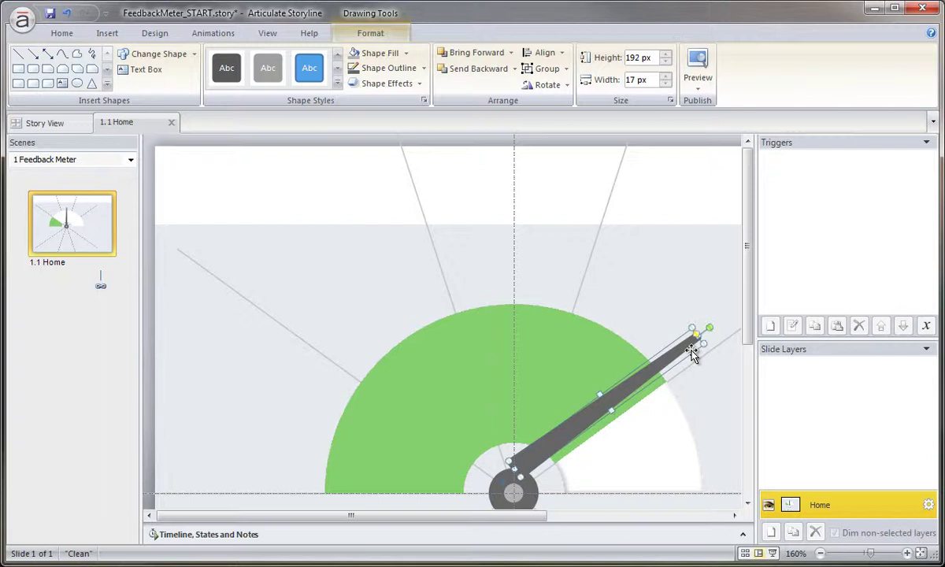
pyautogui.moveTo(642, 380); pyautogui.dragTo(645, 400)
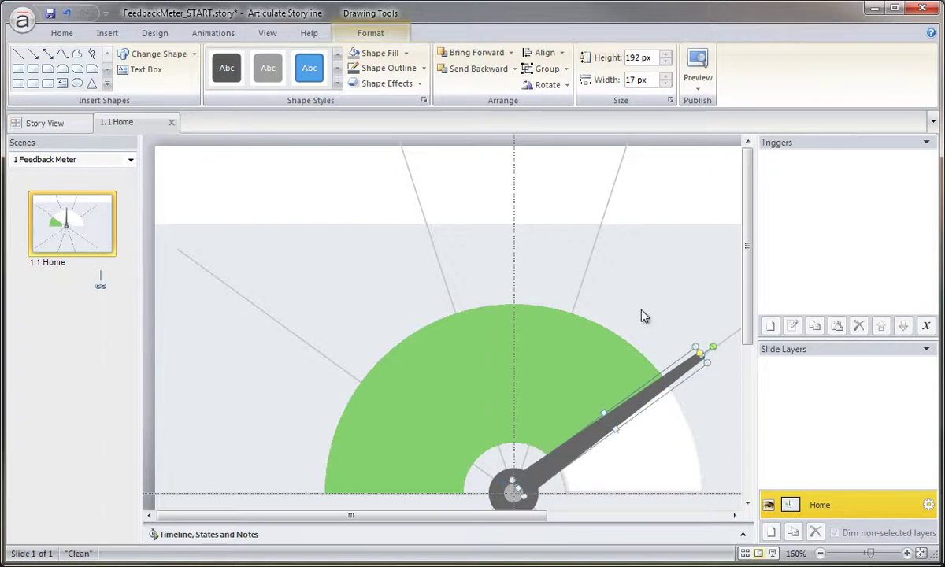
pyautogui.press('Left')
pyautogui.press('Left')
pyautogui.press('Down')
pyautogui.press('Left')
pyautogui.press('Down')
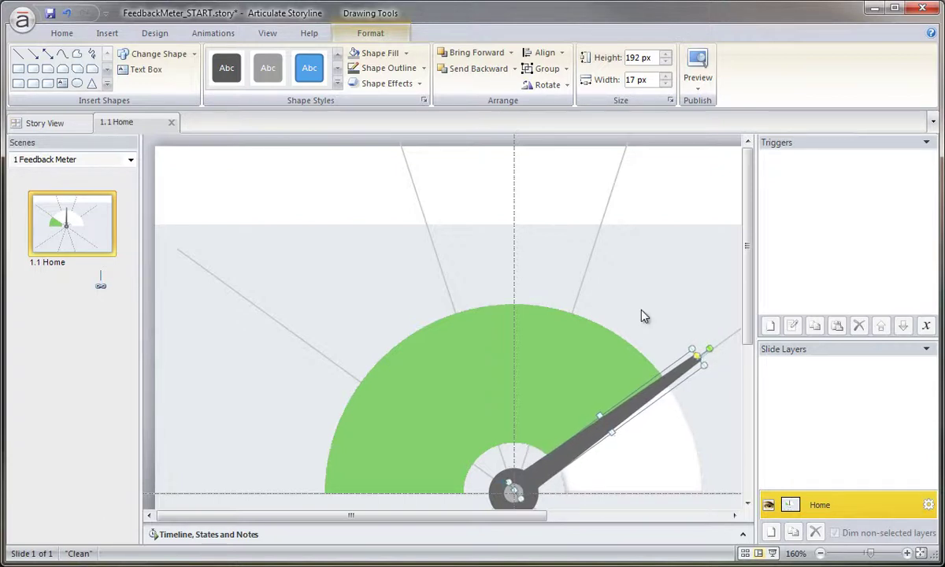
pyautogui.press('Down')
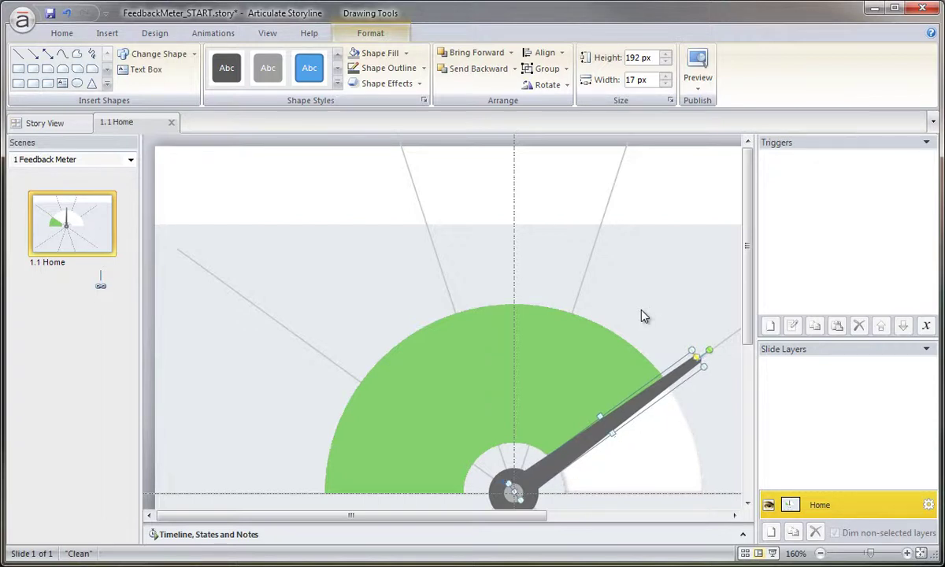
pyautogui.click(656, 315)
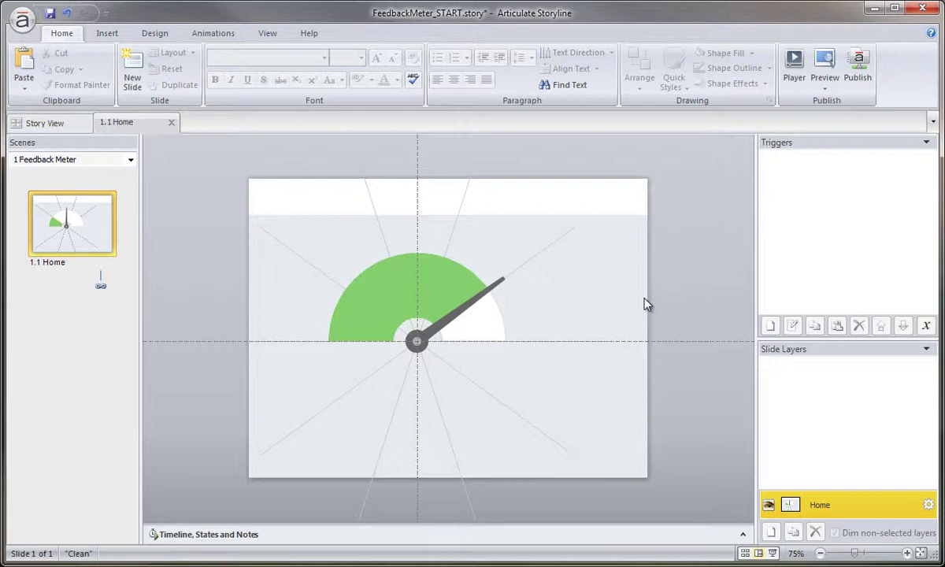
# In the 60 state, widen the green sector just past vertical.
pyautogui.click(744, 535)
pyautogui.click(506, 479)
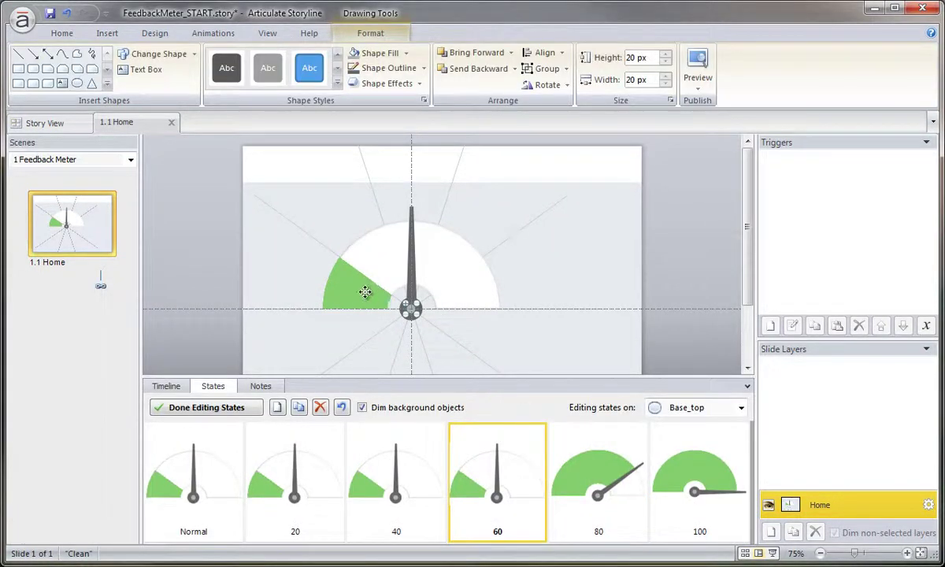
pyautogui.click(364, 292)
pyautogui.moveTo(340, 258); pyautogui.dragTo(442, 222)
# Rotate the needle slightly clockwise and shift it a little right.
pyautogui.click(411, 272)
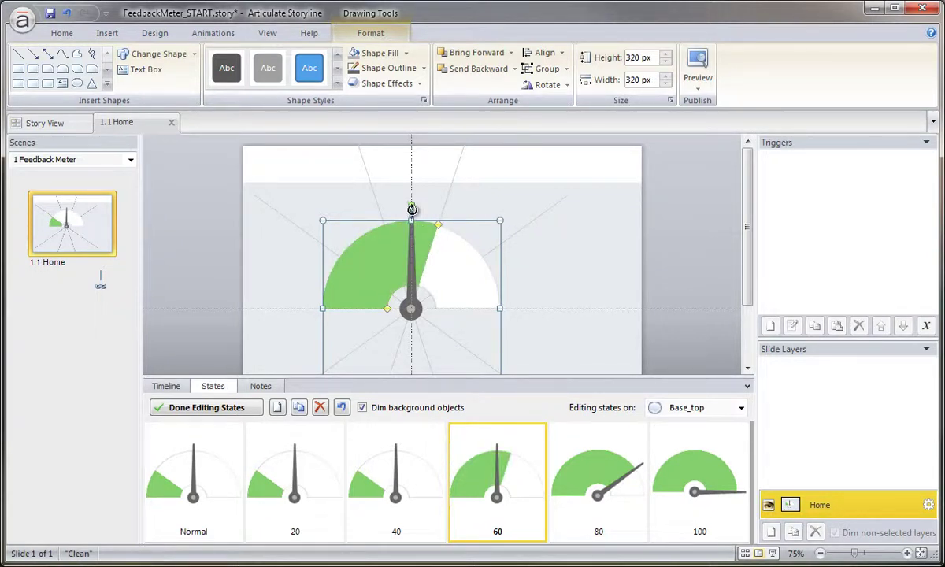
pyautogui.scroll(5, 426, 272)
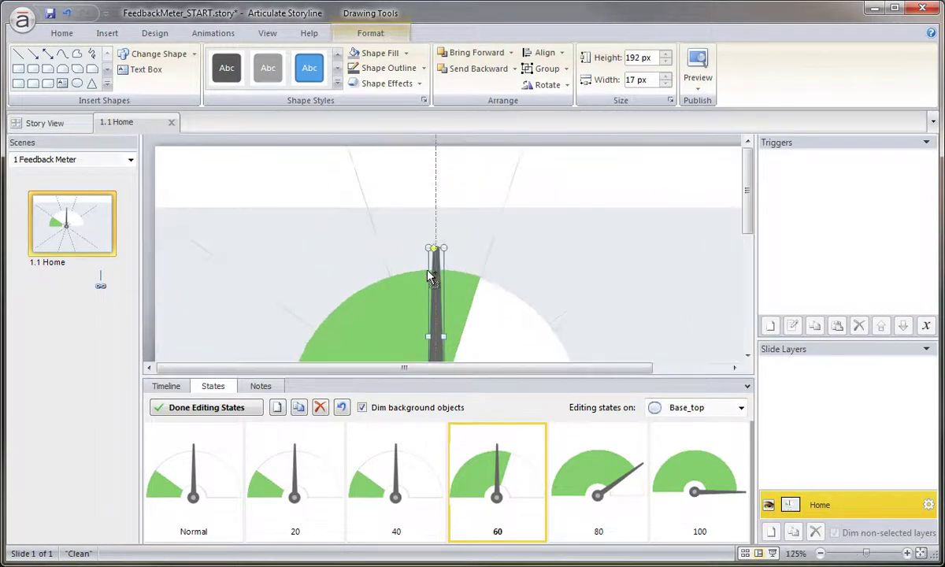
pyautogui.click(748, 387)
pyautogui.moveTo(604, 294); pyautogui.dragTo(649, 293)
pyautogui.moveTo(657, 350); pyautogui.dragTo(679, 382)
pyautogui.scroll(-3, 665, 376)
pyautogui.scroll(4, 392, 383)
# Fine-tune the needle angle along the sector's edge, undoing a tip taper.
pyautogui.moveTo(391, 384); pyautogui.dragTo(404, 384)
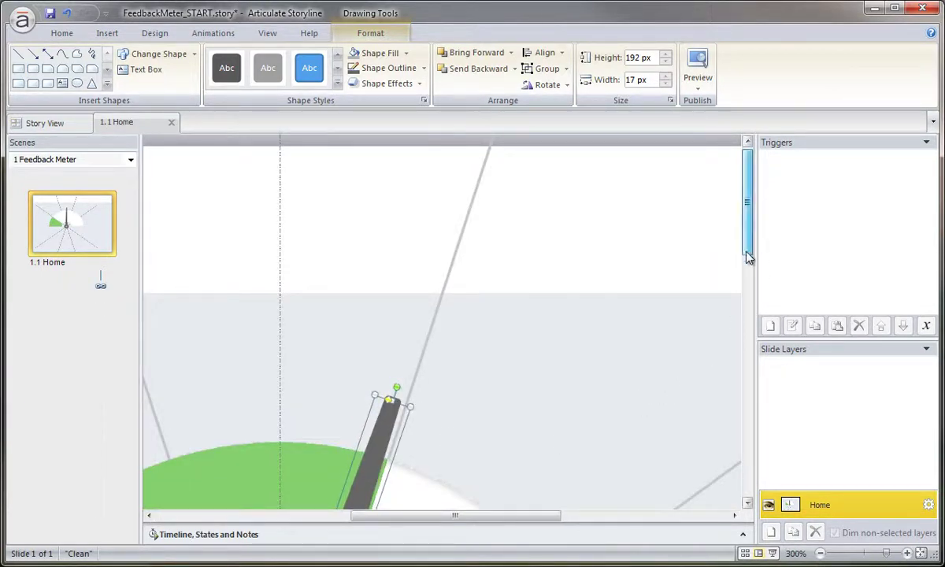
pyautogui.moveTo(747, 259); pyautogui.dragTo(746, 316)
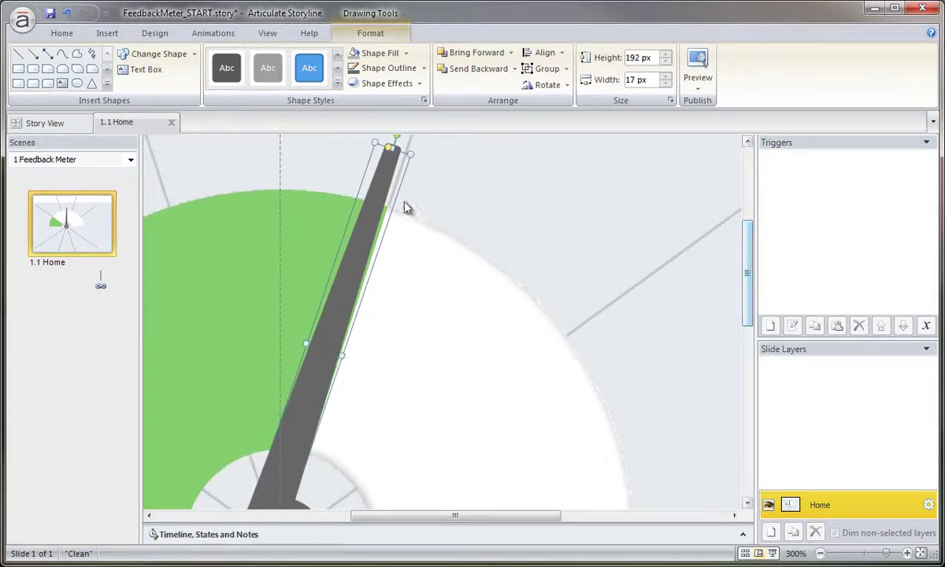
pyautogui.moveTo(397, 139); pyautogui.dragTo(403, 139)
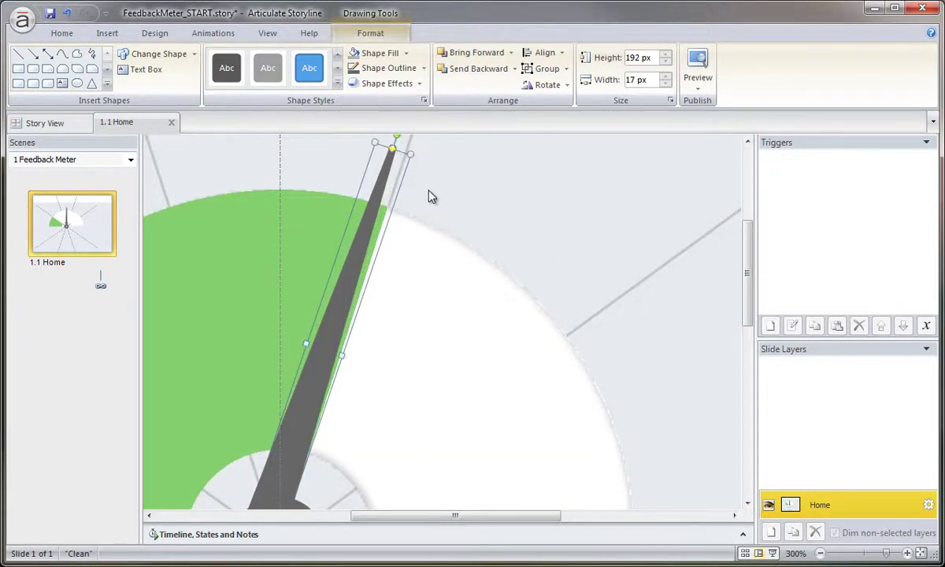
pyautogui.click(445, 203)
pyautogui.hotkey('ctrl', 'z')
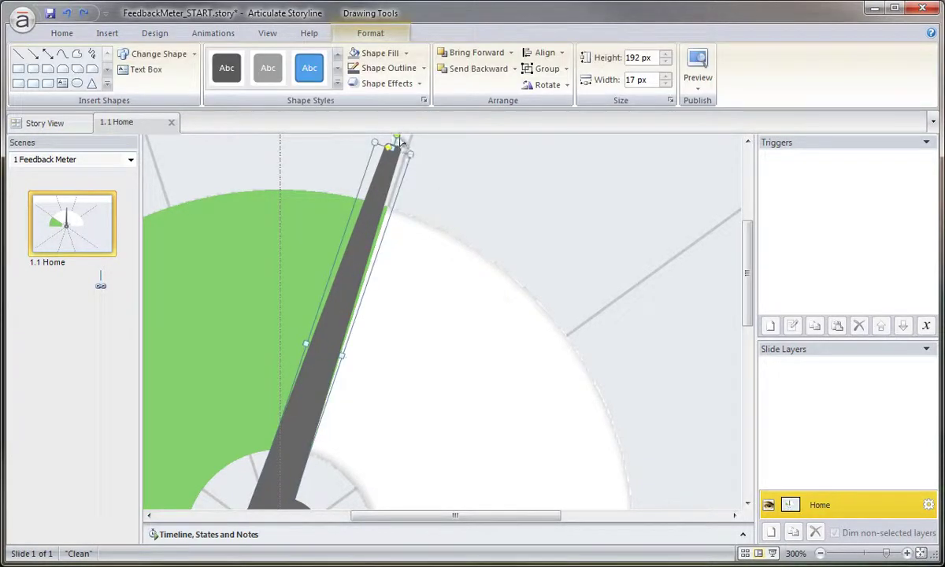
pyautogui.moveTo(745, 246); pyautogui.dragTo(745, 240)
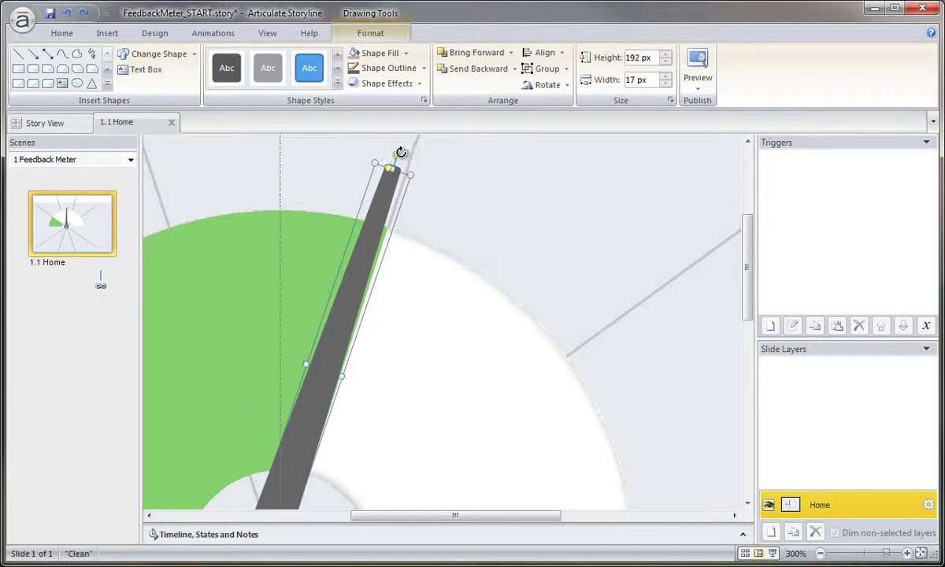
# Open the Size and Position settings for the needle in the 60 state.
pyautogui.rightClick(373, 243)
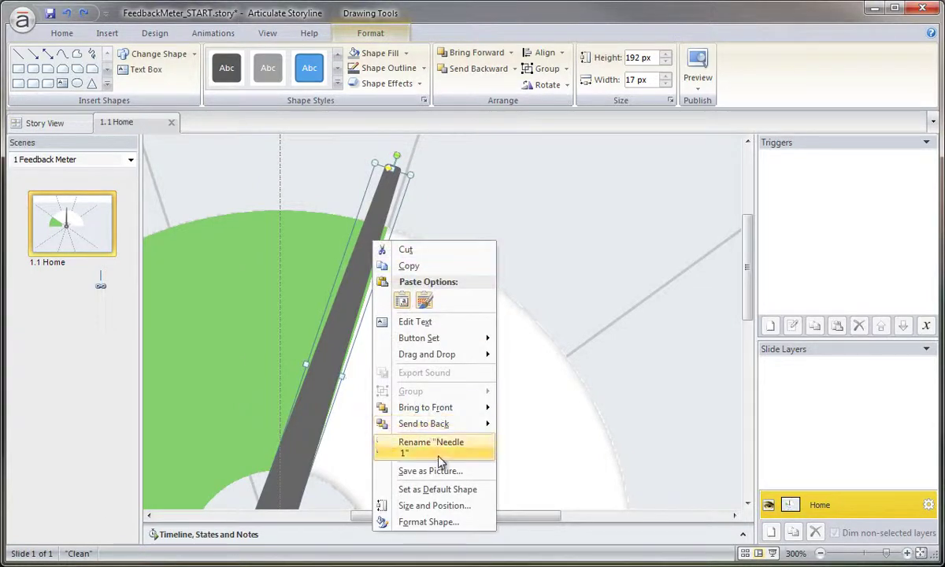
pyautogui.click(465, 521)
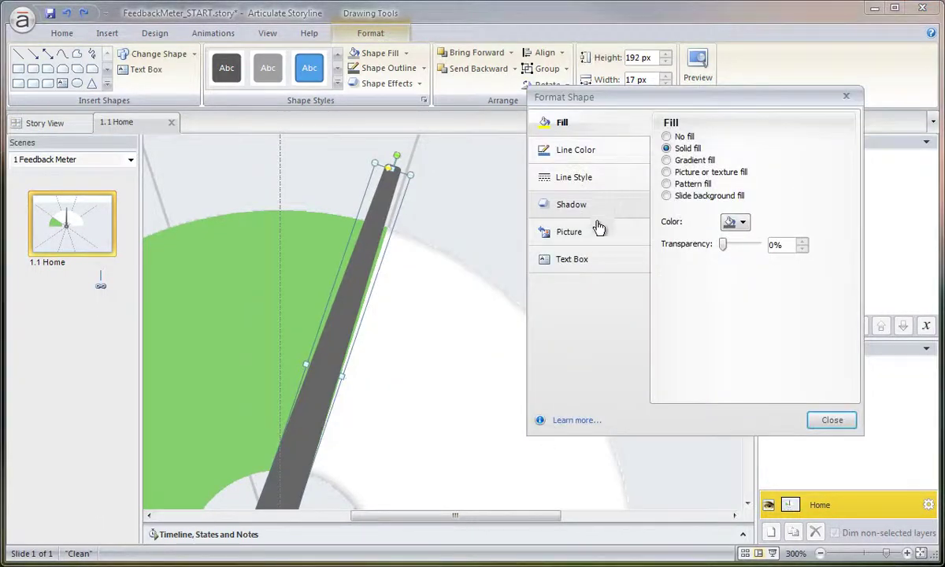
pyautogui.click(846, 95)
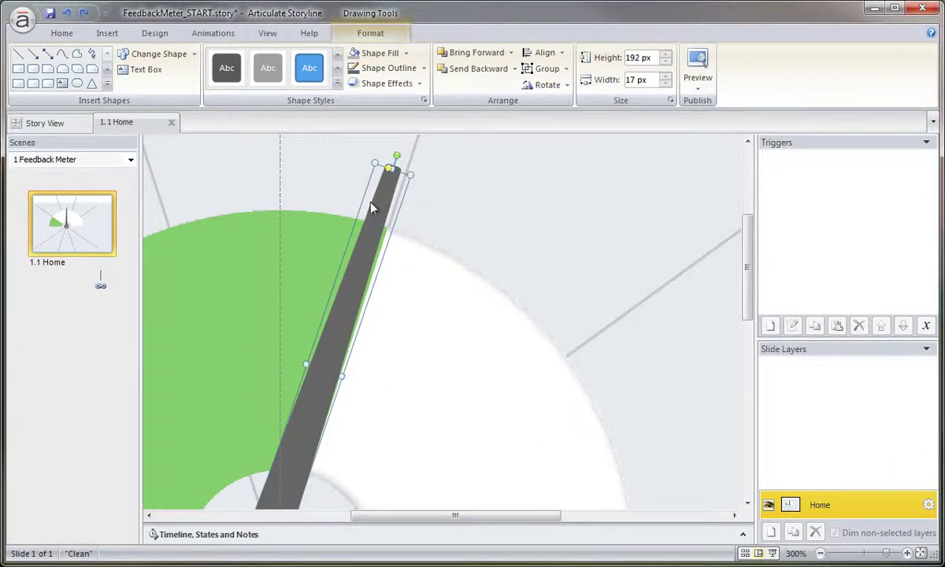
pyautogui.rightClick(372, 208)
pyautogui.press('Escape')
pyautogui.click(386, 183)
pyautogui.rightClick(382, 196)
pyautogui.click(464, 462)
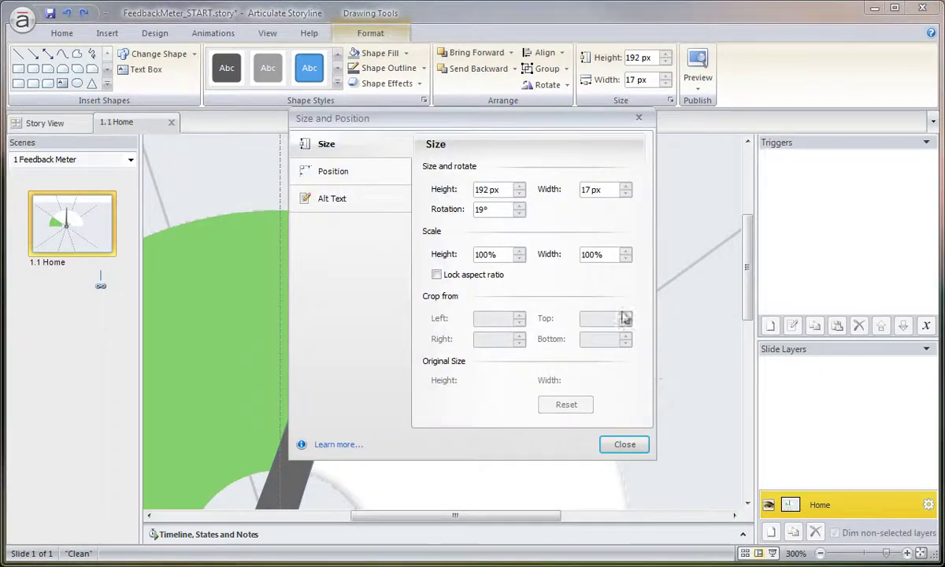
# Rotate the needle to 21° and move its base onto the centre hub.
pyautogui.moveTo(496, 120); pyautogui.dragTo(702, 116)
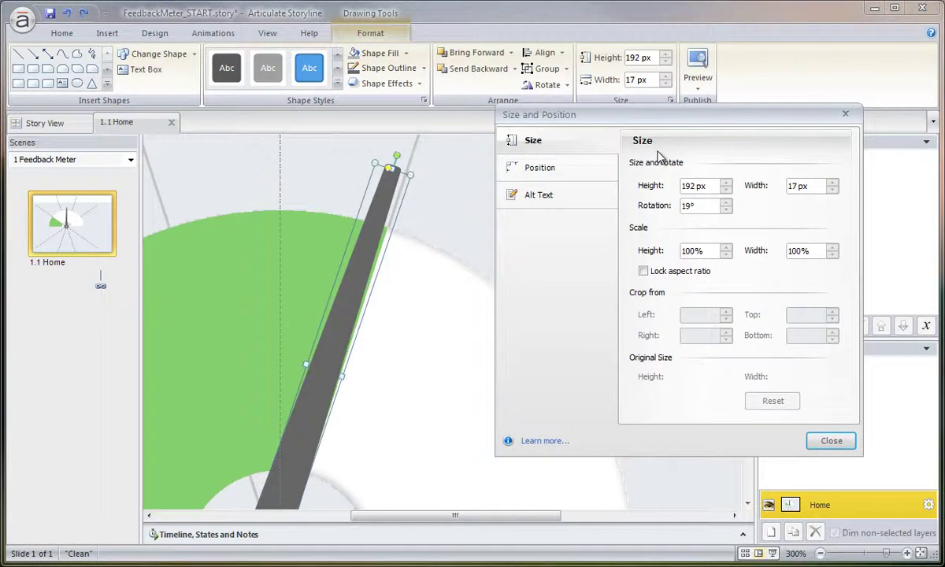
pyautogui.click(726, 210)
pyautogui.click(725, 202)
pyautogui.click(726, 203)
pyautogui.click(725, 202)
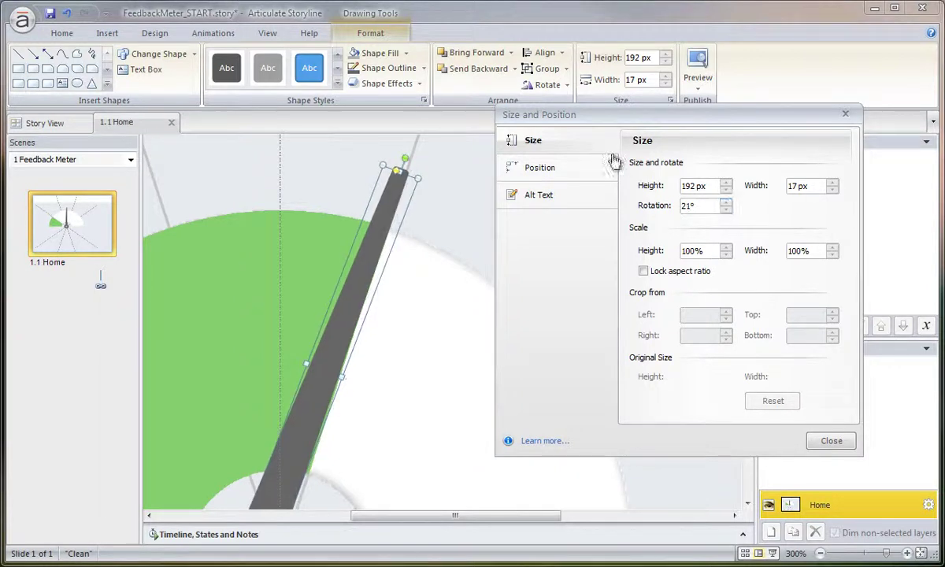
pyautogui.moveTo(542, 110); pyautogui.dragTo(846, 116)
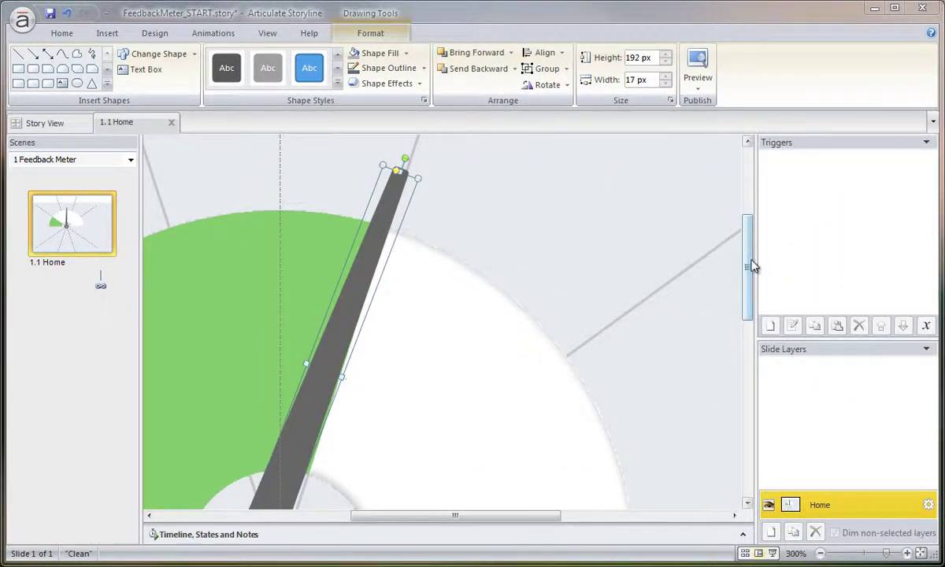
pyautogui.moveTo(752, 266); pyautogui.dragTo(754, 304)
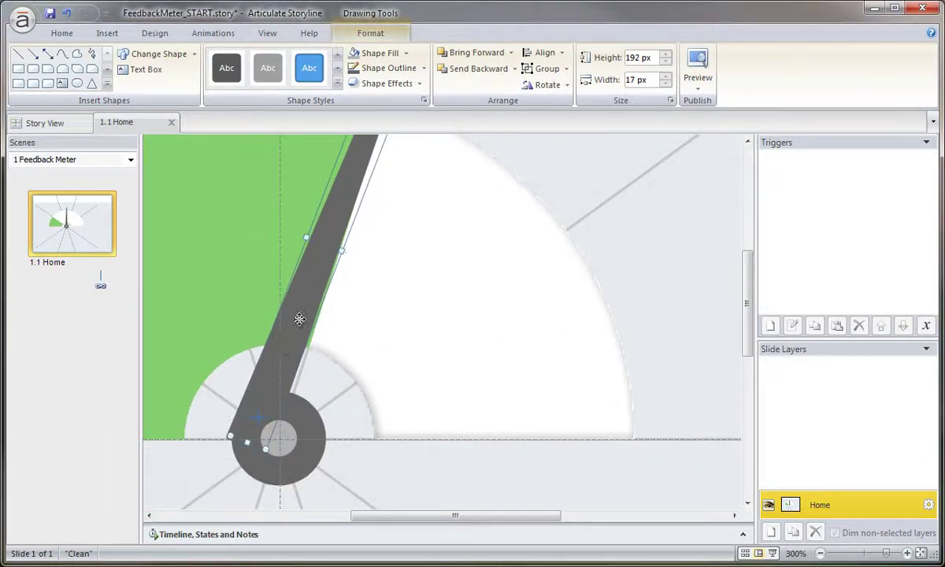
pyautogui.moveTo(300, 318); pyautogui.dragTo(355, 300)
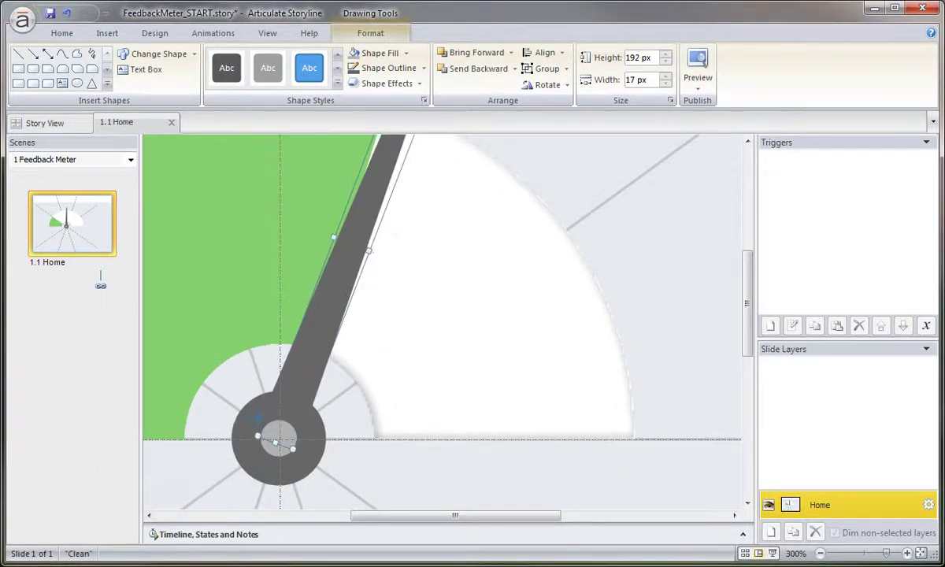
pyautogui.scroll(-3, 658, 488)
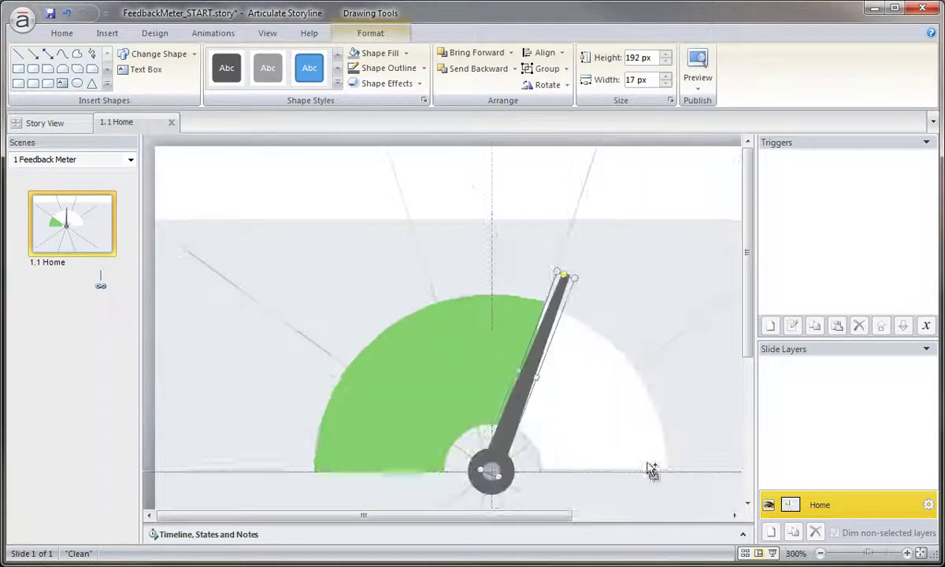
# Set the needle's rotation back to 18°, nudge it onto the hub and deselect to check.
pyautogui.click(670, 100)
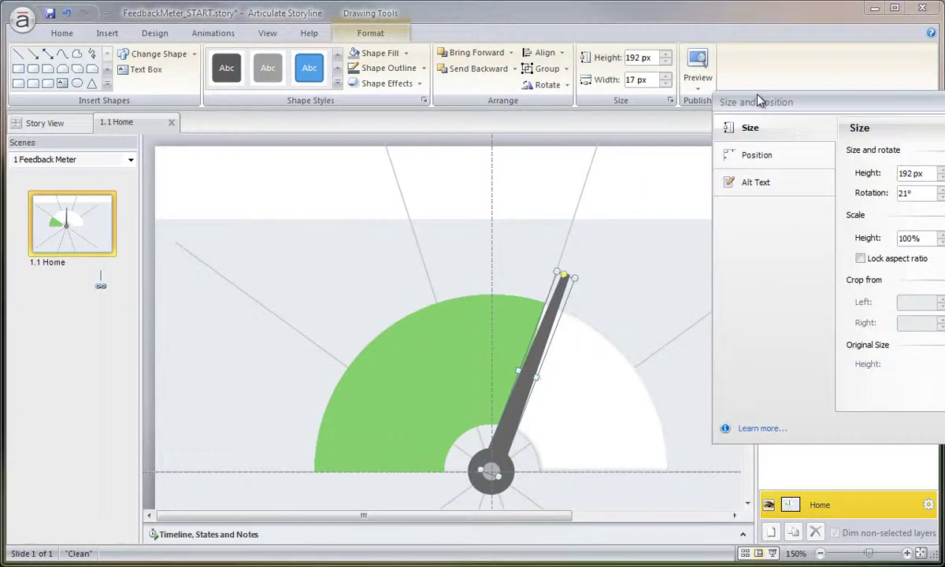
pyautogui.click(917, 195)
pyautogui.click(917, 195)
pyautogui.click(917, 195)
pyautogui.moveTo(516, 426); pyautogui.dragTo(513, 421)
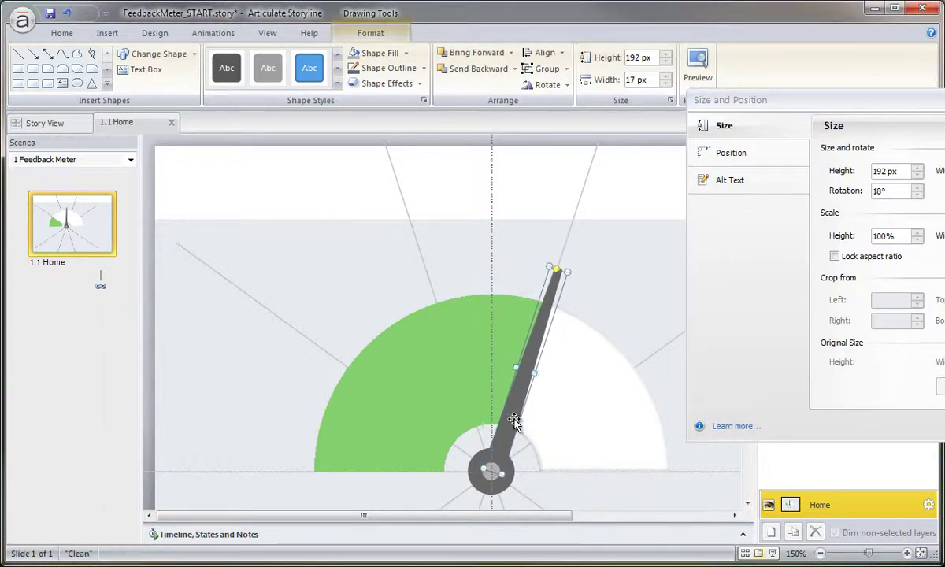
pyautogui.click(587, 327)
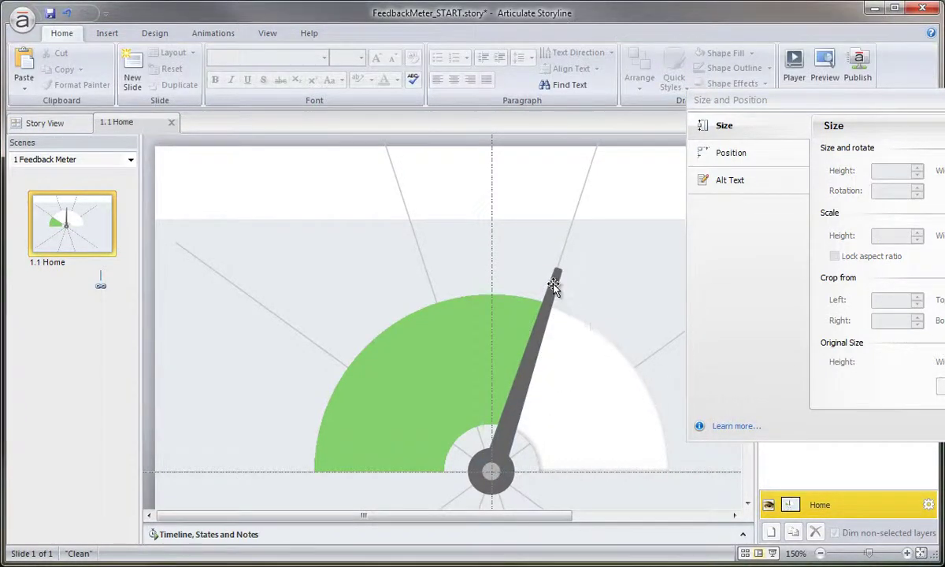
pyautogui.keyDown('ctrl'); pyautogui.scroll(-3, 558, 298); pyautogui.keyUp('ctrl')
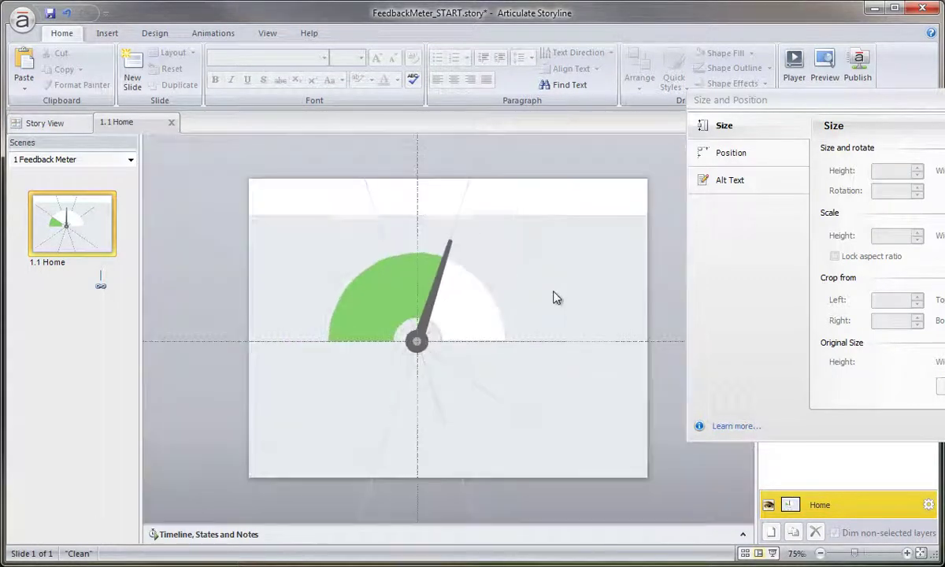
# Switch to the 40 state and widen the green sector up toward 40.
pyautogui.click(743, 536)
pyautogui.click(367, 444)
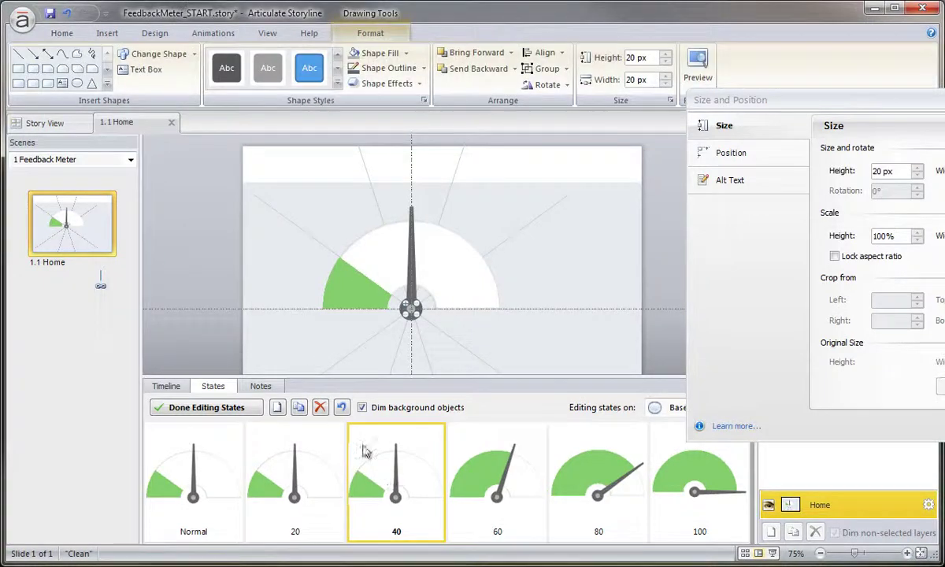
pyautogui.click(338, 270)
pyautogui.moveTo(340, 256); pyautogui.dragTo(388, 233)
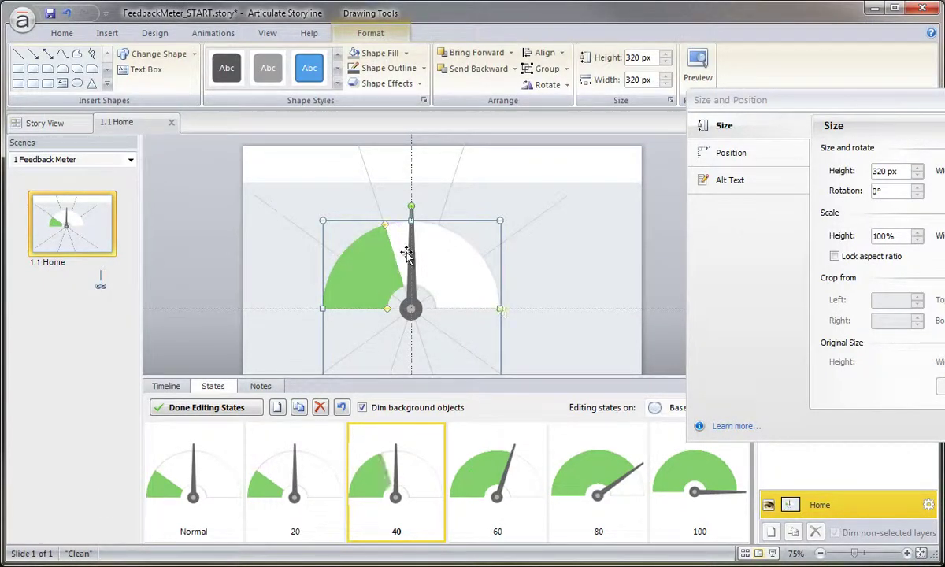
# Rotate the needle to 344° and move its base onto the hub.
pyautogui.click(412, 310)
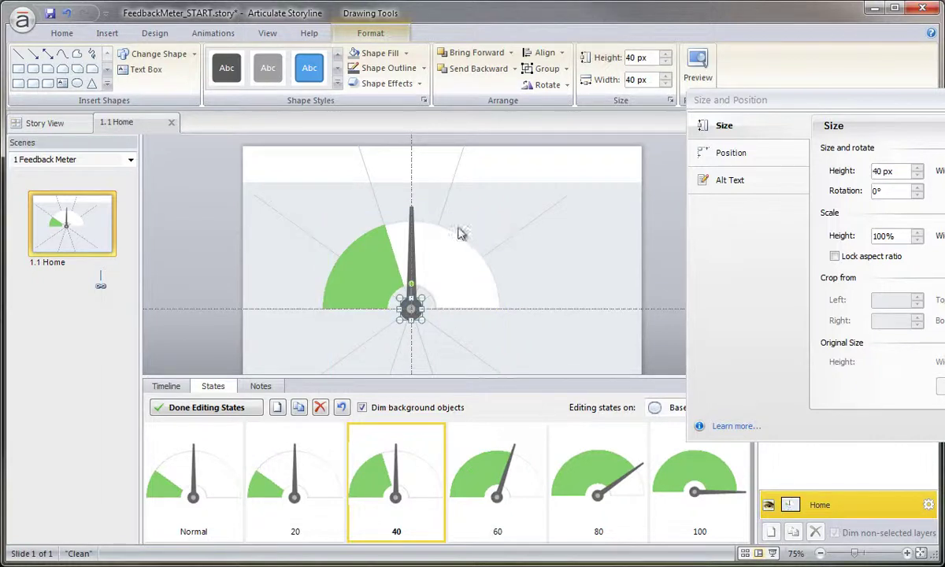
pyautogui.click(411, 212)
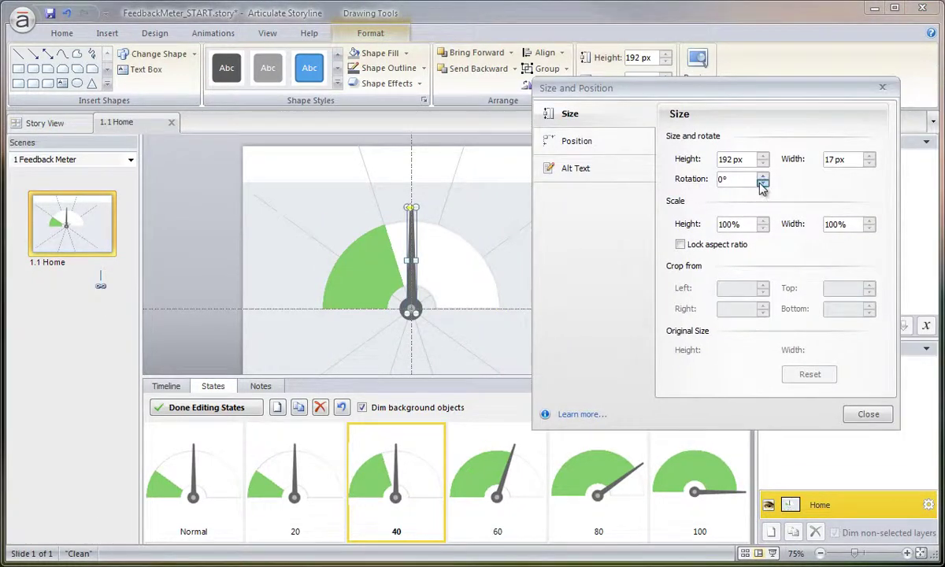
pyautogui.click(761, 183)
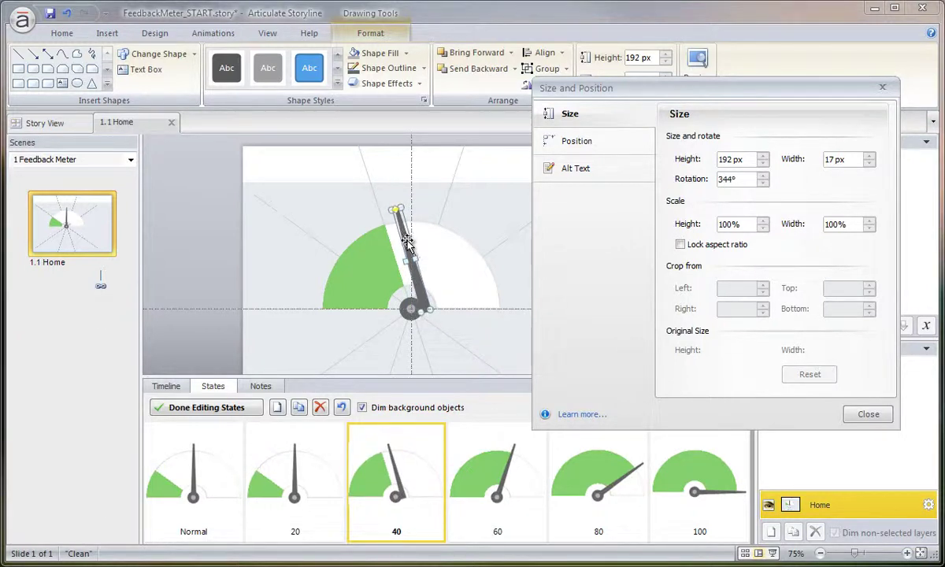
pyautogui.moveTo(404, 238); pyautogui.dragTo(390, 238)
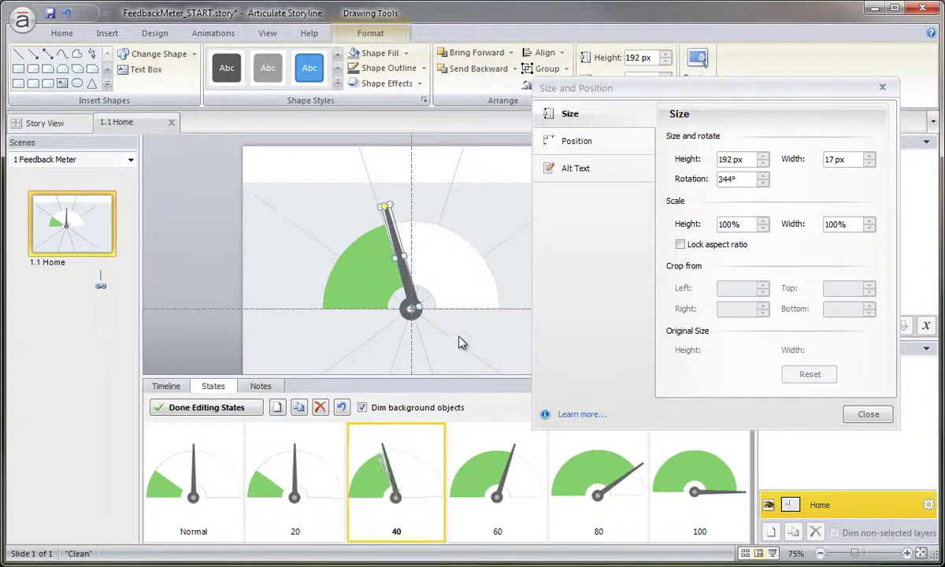
pyautogui.scroll(5, 461, 341)
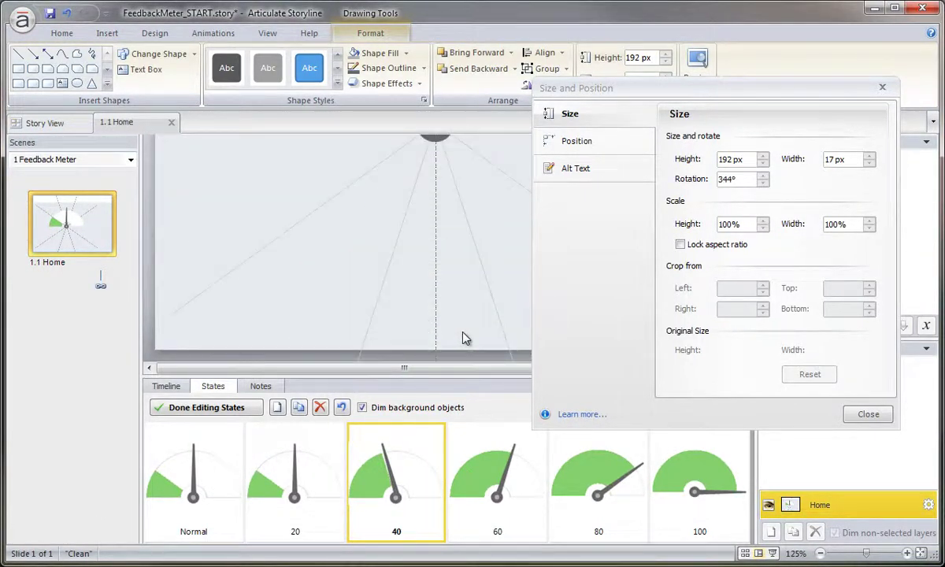
pyautogui.scroll(3, 463, 338)
# Set the needle's rotation to 342° and fine-tune its position over the hub.
pyautogui.press('Left')
pyautogui.press('Left')
pyautogui.press('Left')
pyautogui.press('Left')
pyautogui.press('Left')
pyautogui.press('Right')
pyautogui.press('Right')
pyautogui.press('Right')
pyautogui.press('Right')
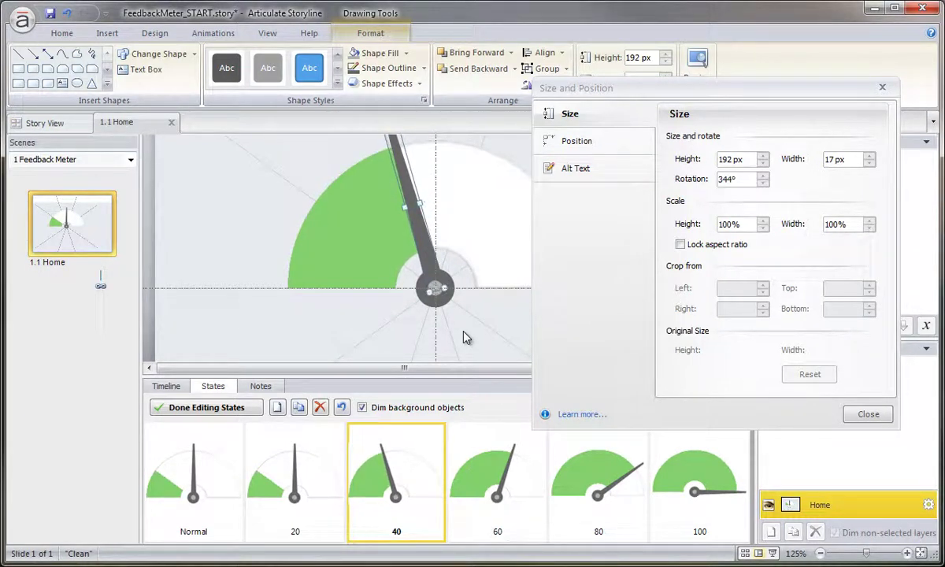
pyautogui.press('Left')
pyautogui.press('Left')
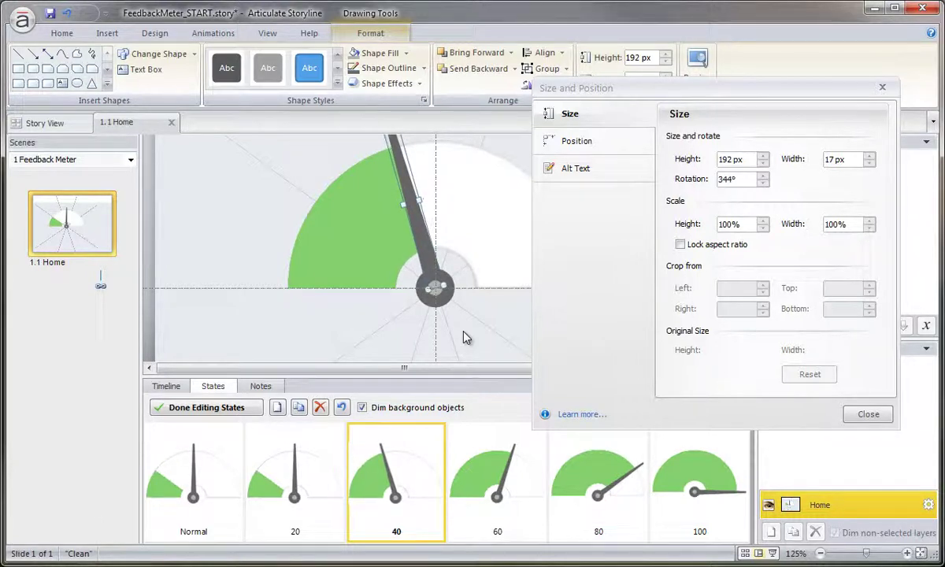
pyautogui.scroll(1, 565, 391)
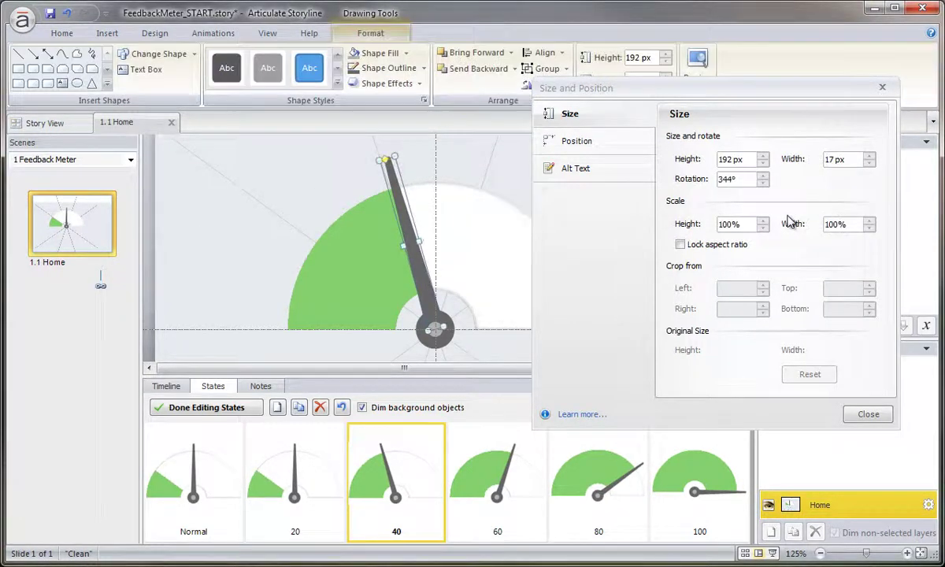
pyautogui.click(763, 183)
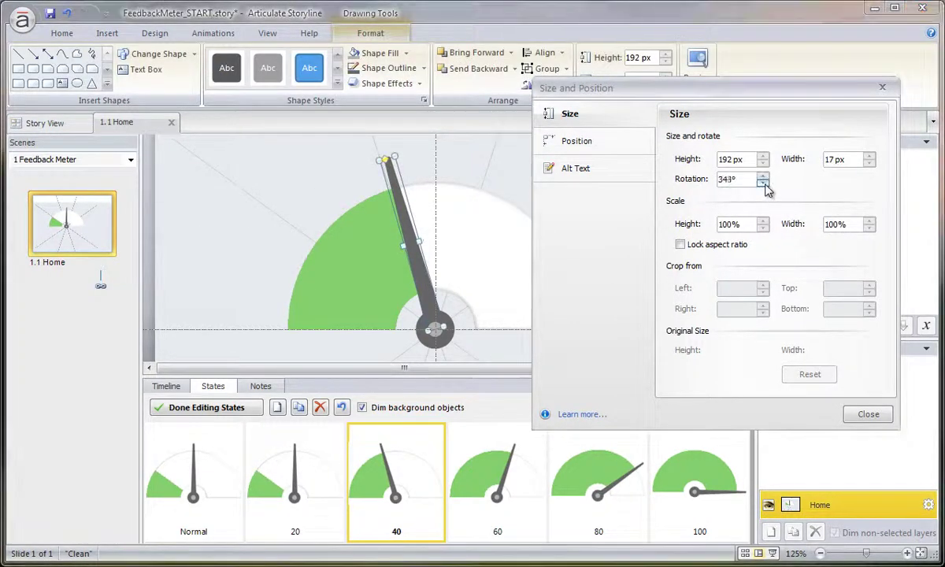
pyautogui.click(762, 183)
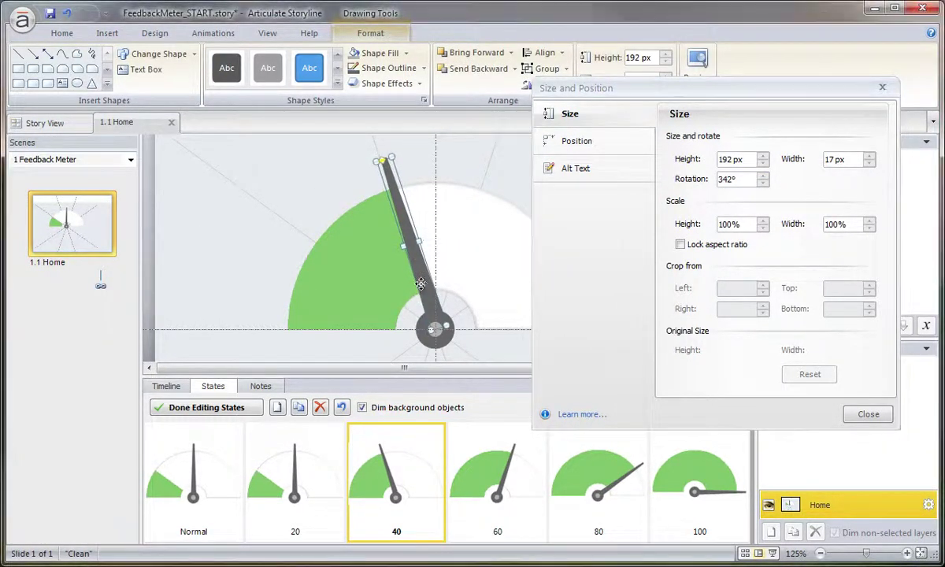
pyautogui.moveTo(422, 290); pyautogui.dragTo(420, 288)
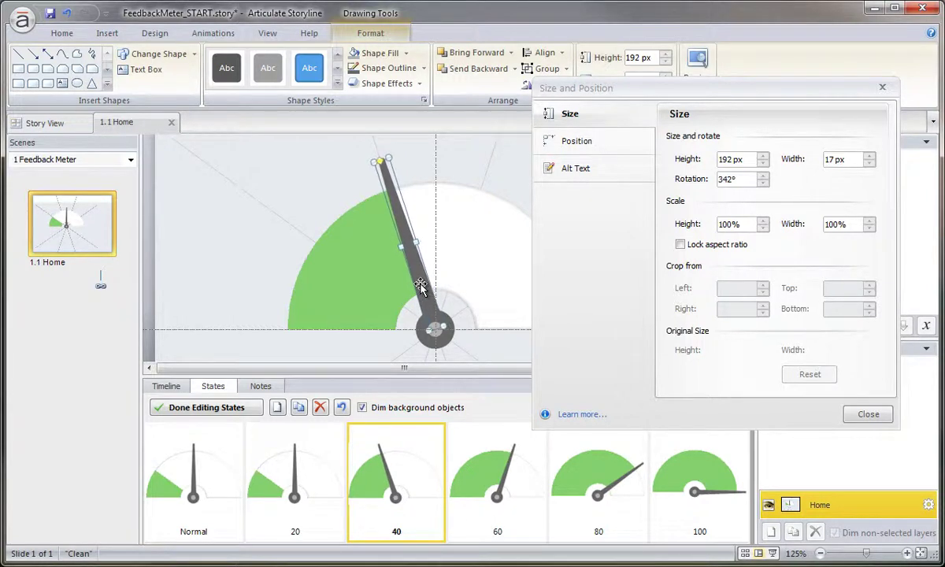
# In the 20 state, select the needle and rotate it toward the left.
pyautogui.click(282, 497)
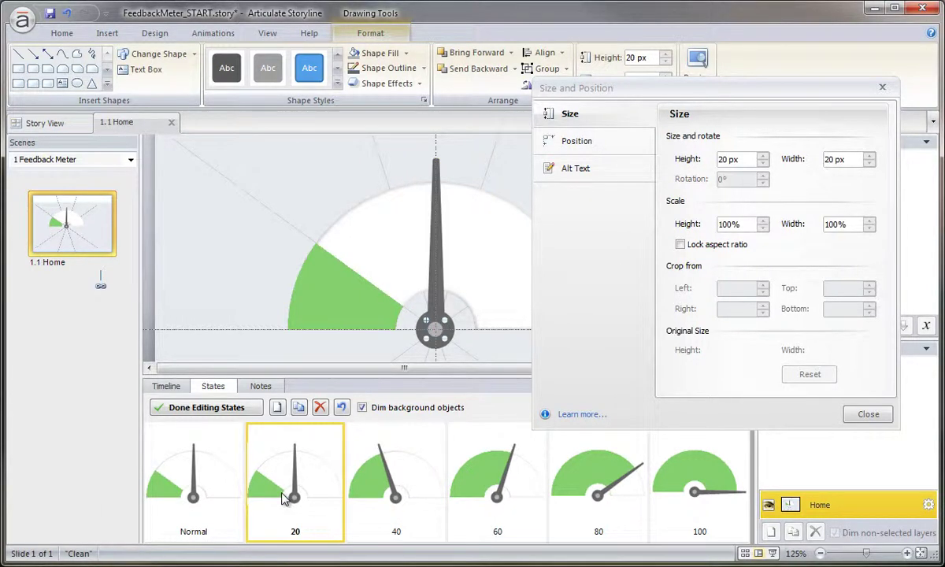
pyautogui.click(436, 179)
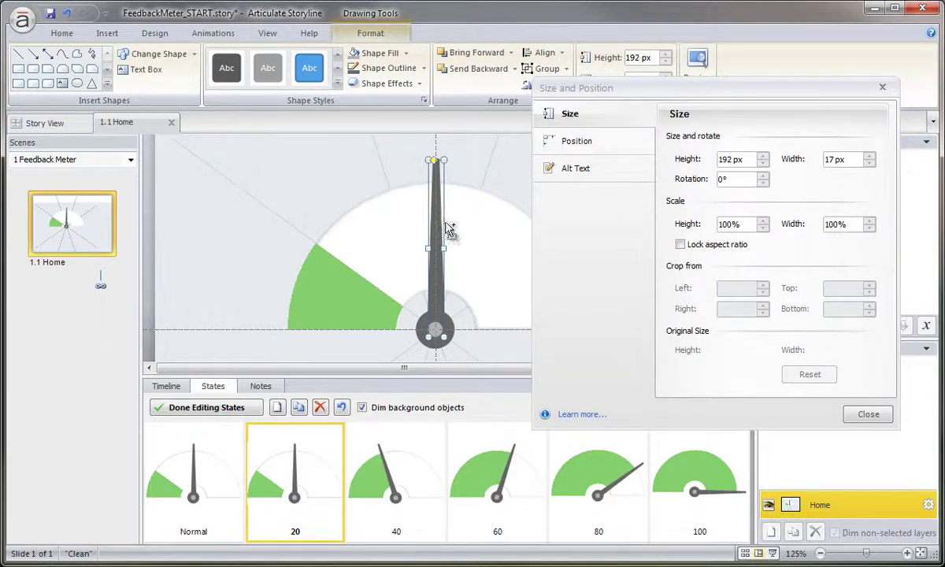
pyautogui.scroll(3, 449, 227)
pyautogui.moveTo(756, 93); pyautogui.dragTo(881, 108)
pyautogui.moveTo(604, 295); pyautogui.dragTo(495, 346)
pyautogui.click(748, 386)
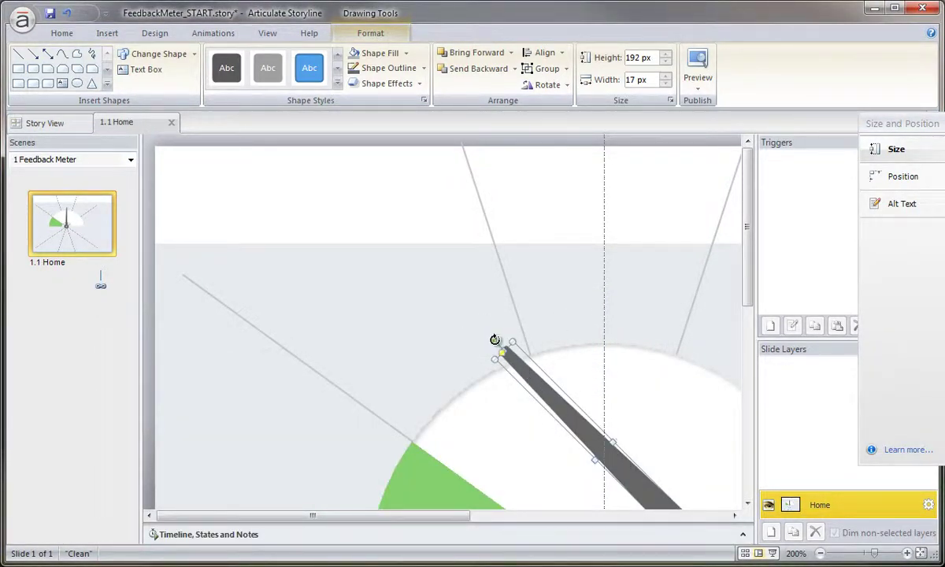
# Lay the needle along the green sector's edge with its base on the centre hub.
pyautogui.moveTo(423, 382); pyautogui.dragTo(292, 385)
pyautogui.moveTo(355, 349)
pyautogui.mouseDown()
pyautogui.moveTo(339, 357)
pyautogui.moveTo(350, 360)
pyautogui.mouseUp()
pyautogui.scroll(-3, 580, 426)
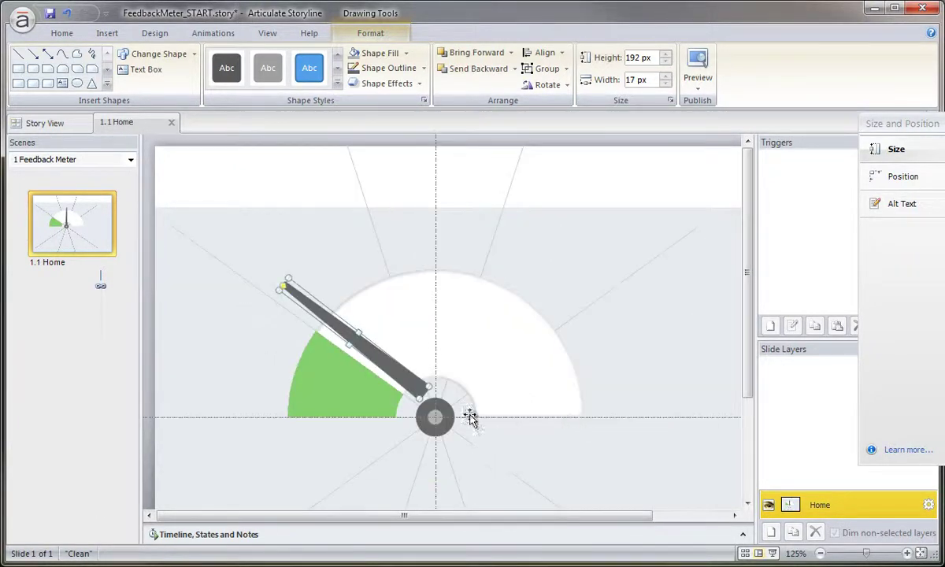
pyautogui.moveTo(422, 391); pyautogui.dragTo(436, 416)
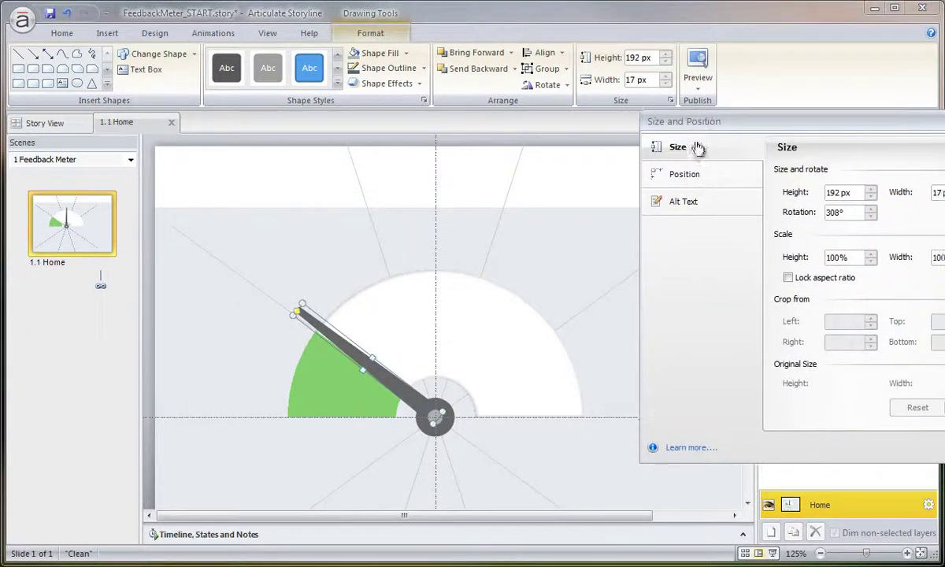
# Adjust the needle's rotation to 305° and close the Size and Position settings.
pyautogui.click(871, 212)
pyautogui.click(871, 211)
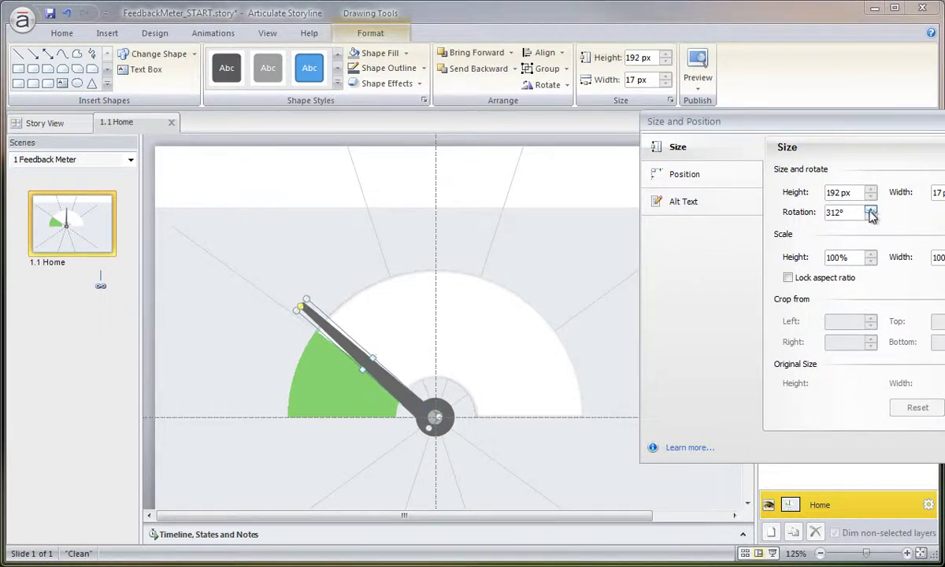
pyautogui.click(871, 219)
pyautogui.click(871, 219)
pyautogui.click(871, 219)
pyautogui.click(871, 219)
pyautogui.click(871, 219)
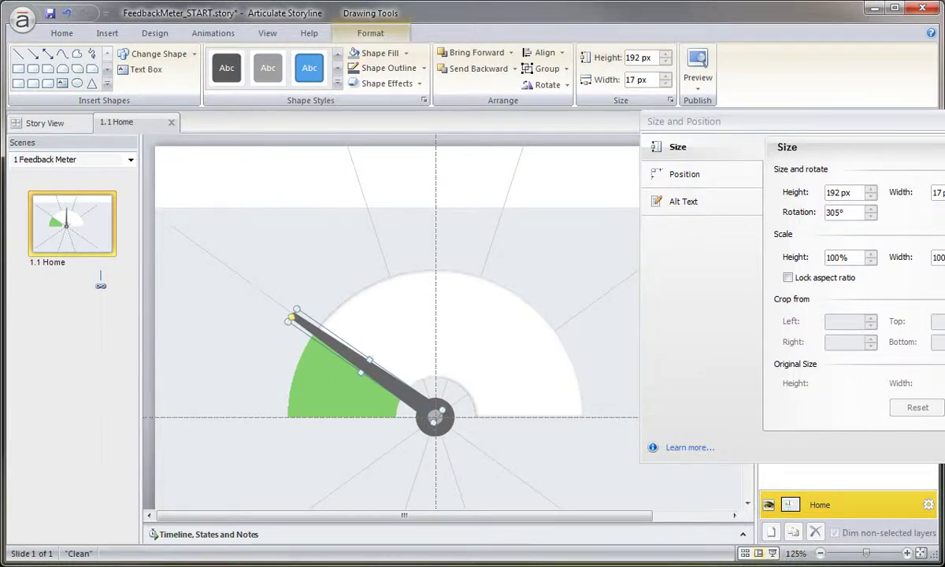
pyautogui.press('Escape')
# Fit the slide to view, step through states 20, 40, 60, 80 and 100, then return to Normal.
pyautogui.click(180, 534)
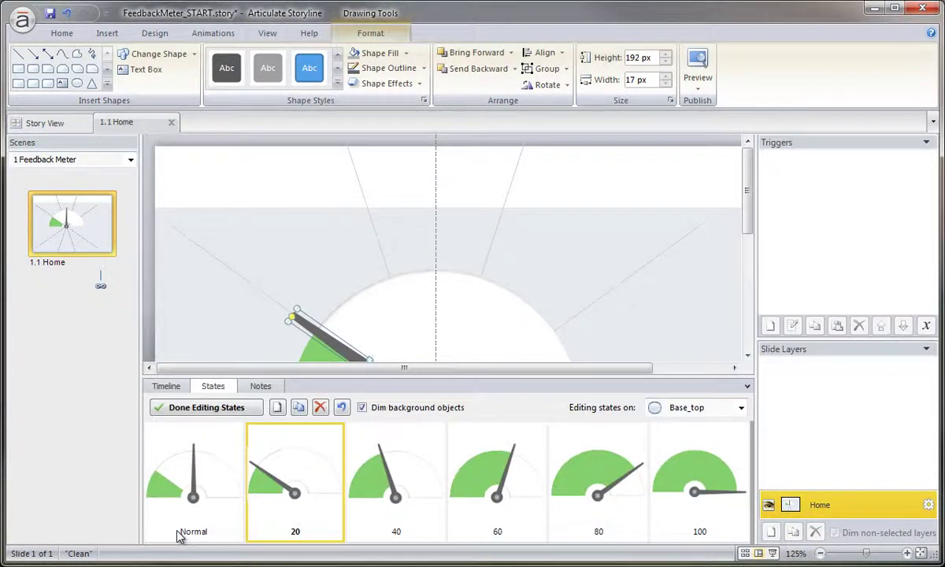
pyautogui.click(201, 478)
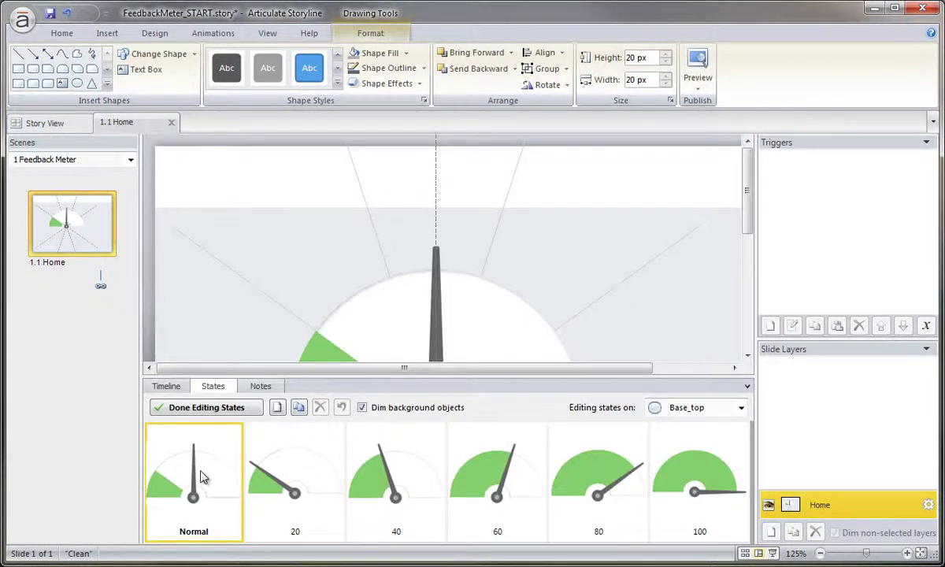
pyautogui.click(919, 553)
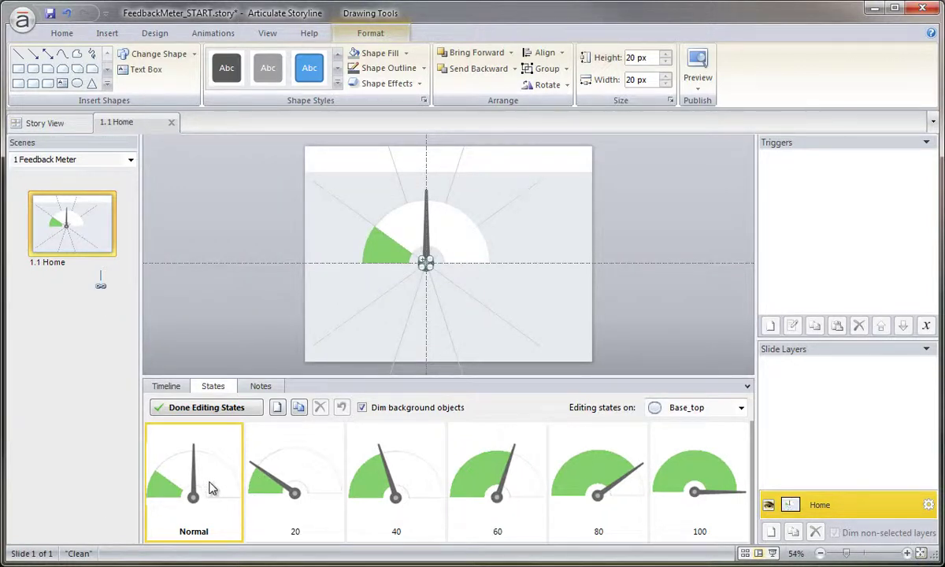
pyautogui.click(280, 485)
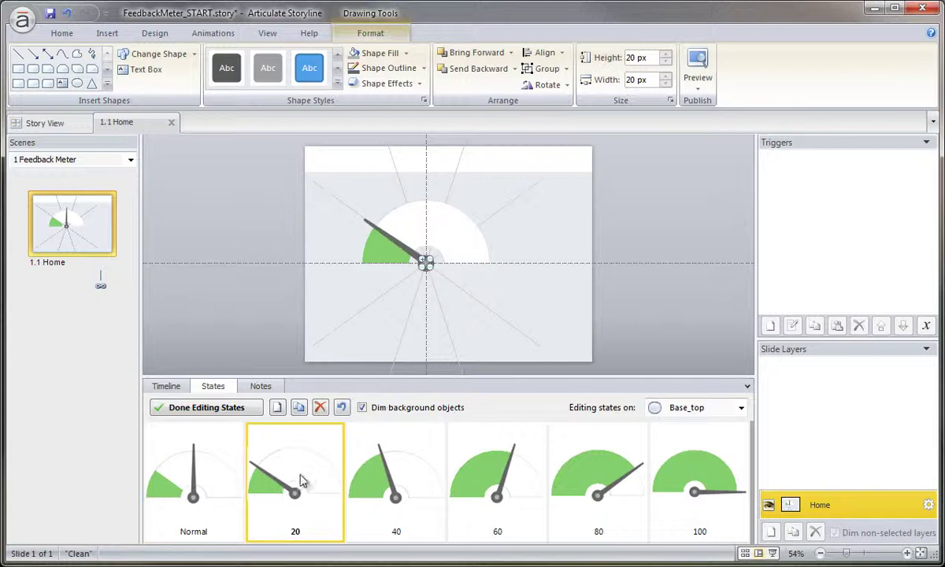
pyautogui.click(350, 475)
pyautogui.click(487, 465)
pyautogui.click(599, 468)
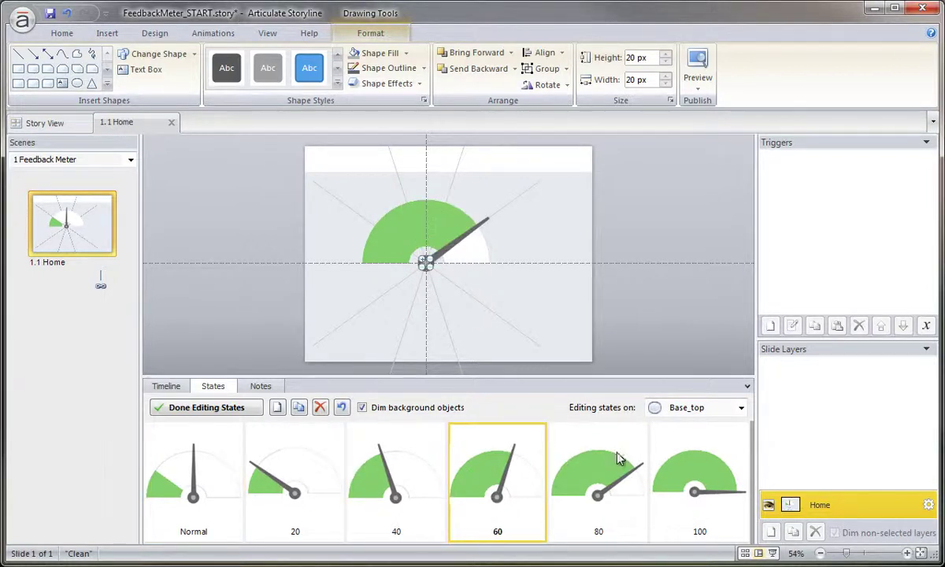
pyautogui.click(676, 453)
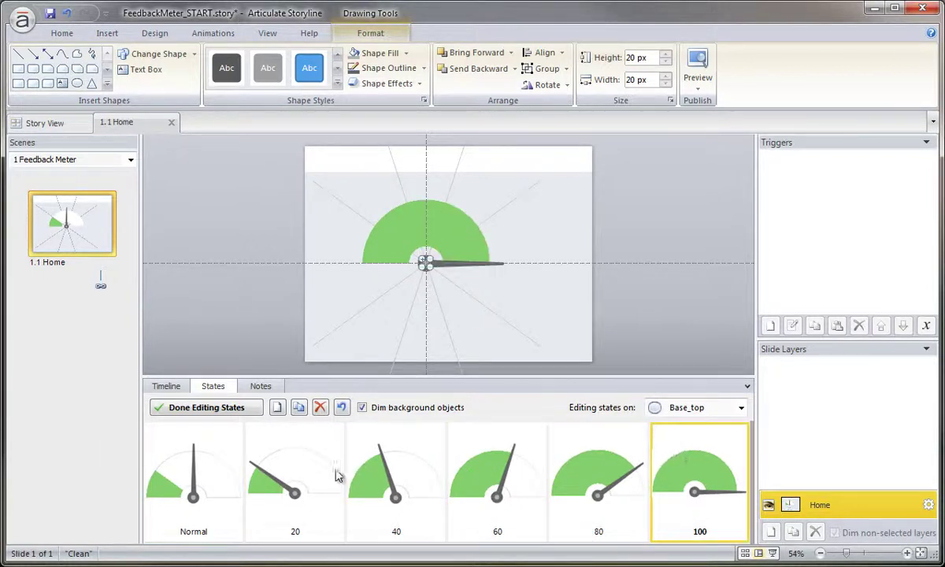
pyautogui.click(216, 479)
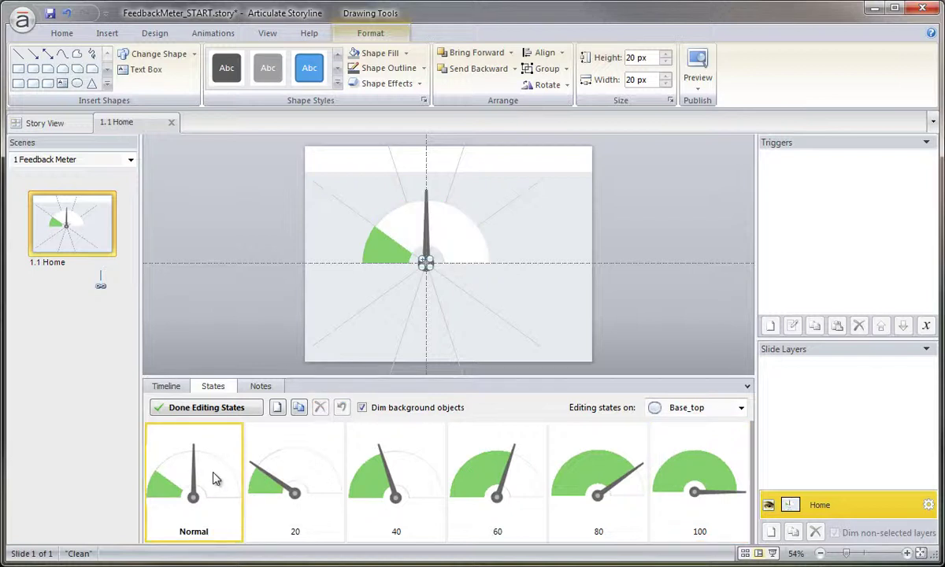
# Delete the green sector from the Normal state and select the needle.
pyautogui.click(386, 248)
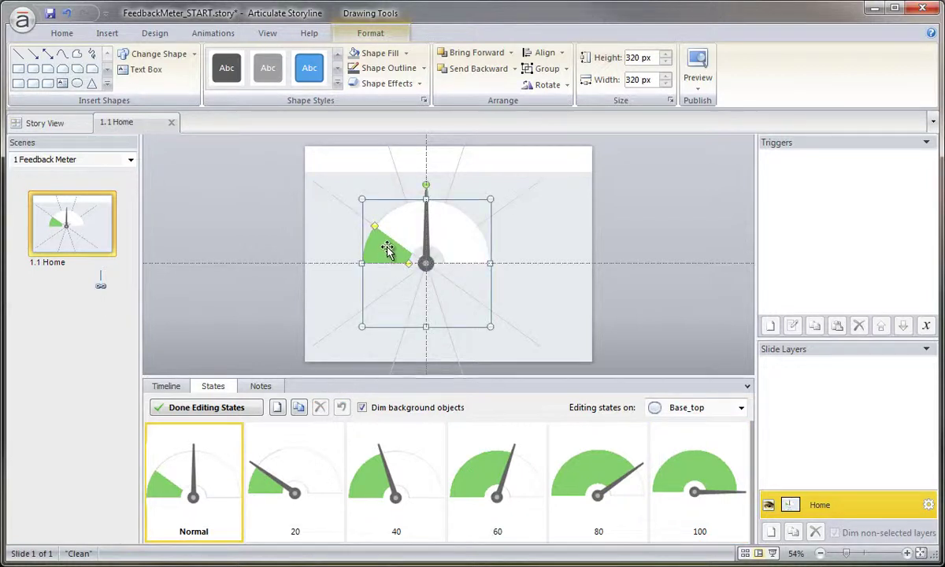
pyautogui.press('Delete')
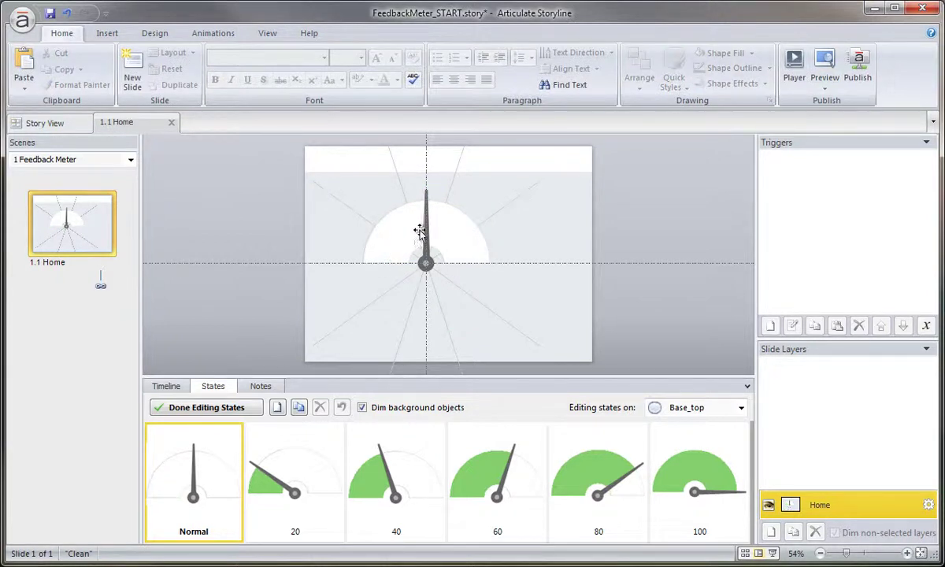
pyautogui.click(422, 231)
pyautogui.click(424, 228)
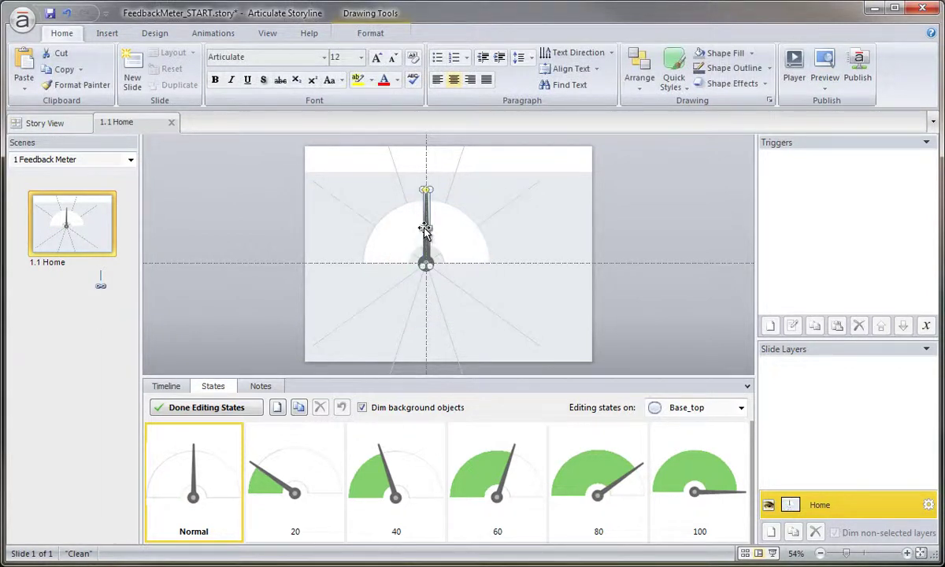
# Set the needle's rotation to 270° in its Size and Position settings.
pyautogui.rightClick(426, 215)
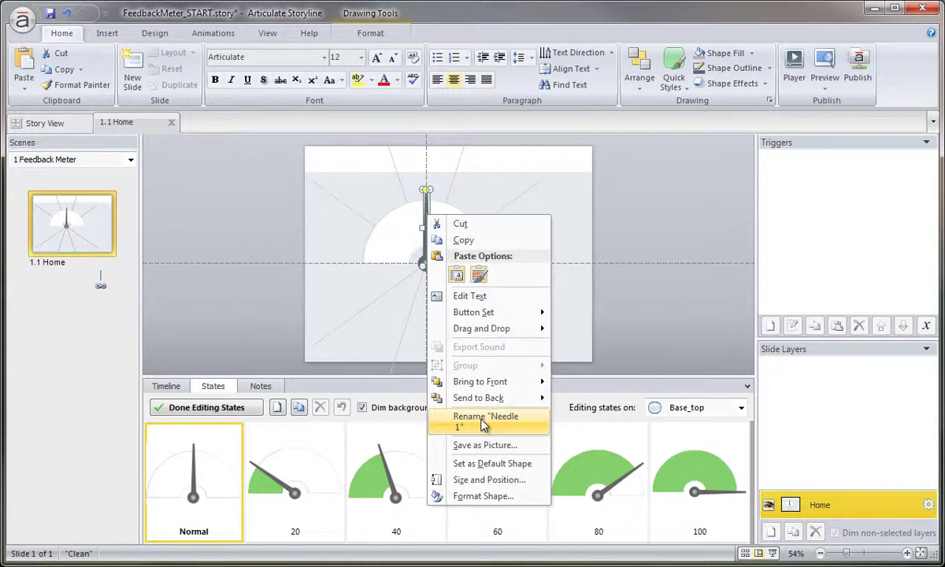
pyautogui.click(487, 480)
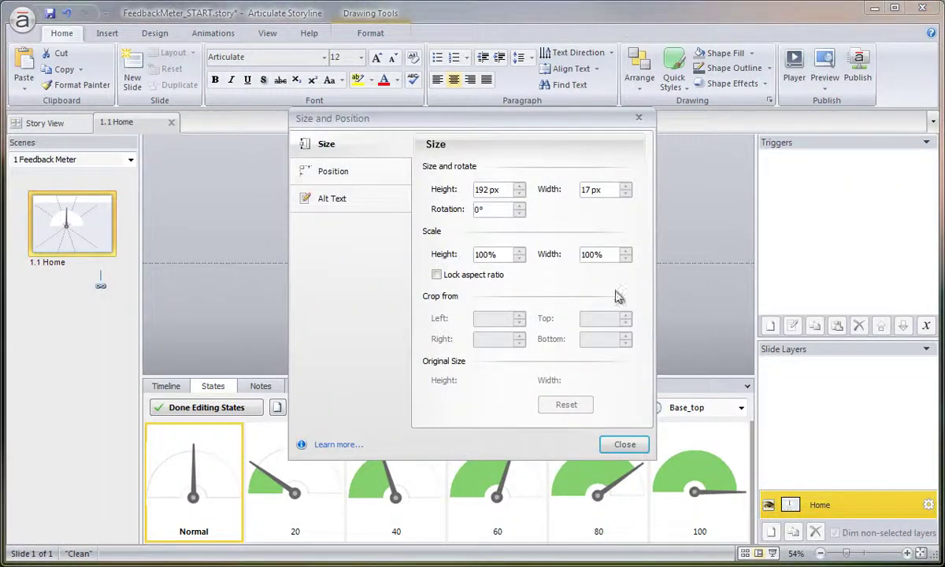
pyautogui.moveTo(343, 120); pyautogui.dragTo(653, 128)
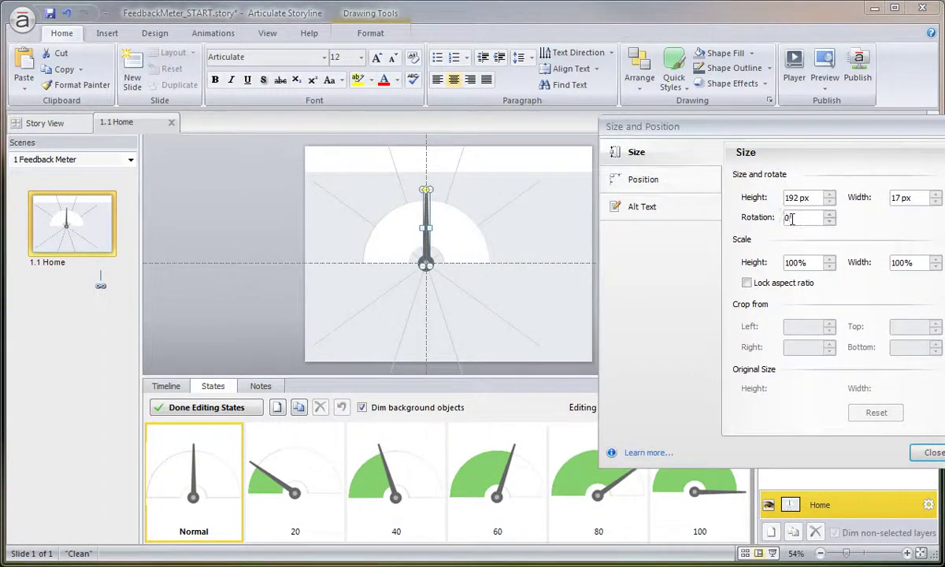
pyautogui.press('BackSpace')
pyautogui.write('270')
pyautogui.press('Tab')
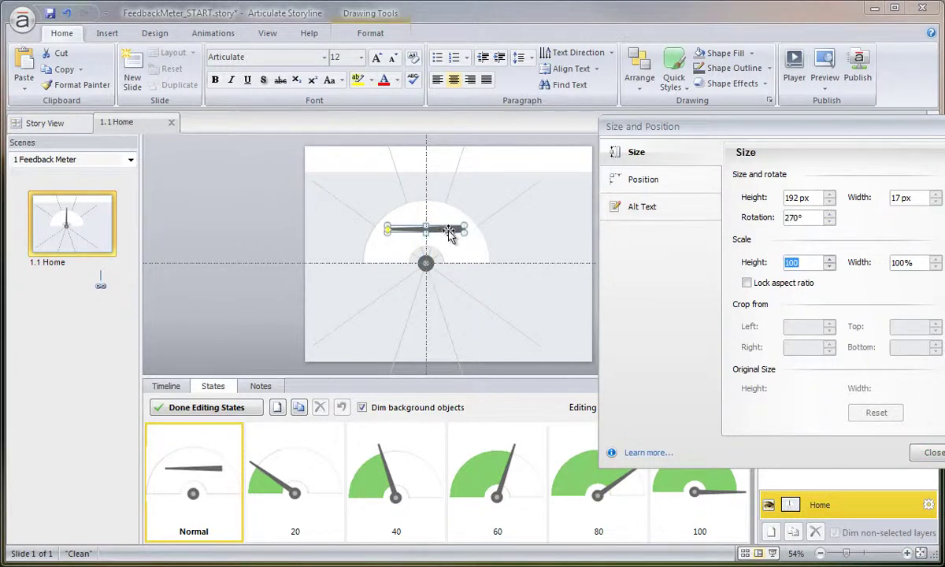
# Place the needle's base on the dial's pivot and close the settings.
pyautogui.moveTo(449, 234); pyautogui.dragTo(451, 265)
pyautogui.scroll(5, 451, 265)
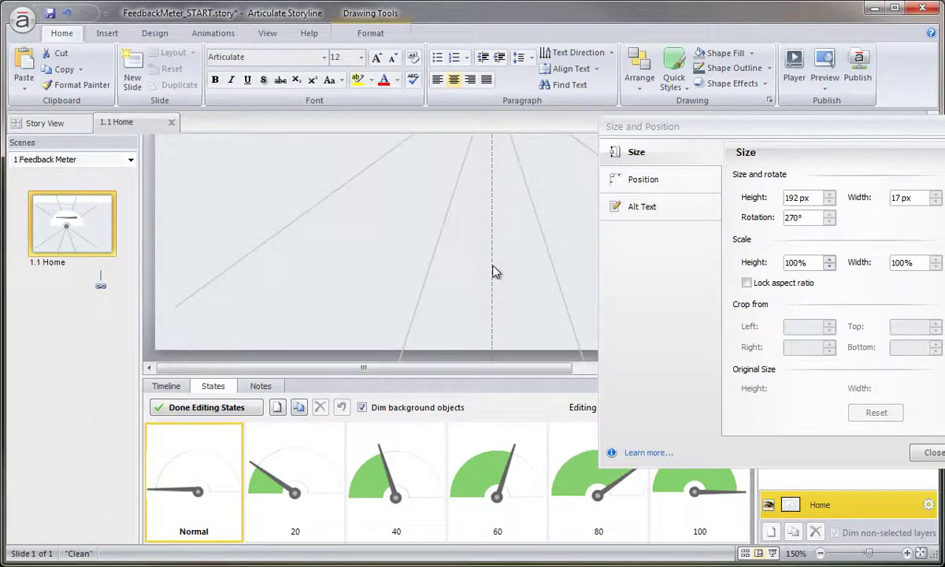
pyautogui.moveTo(791, 128); pyautogui.dragTo(480, 119)
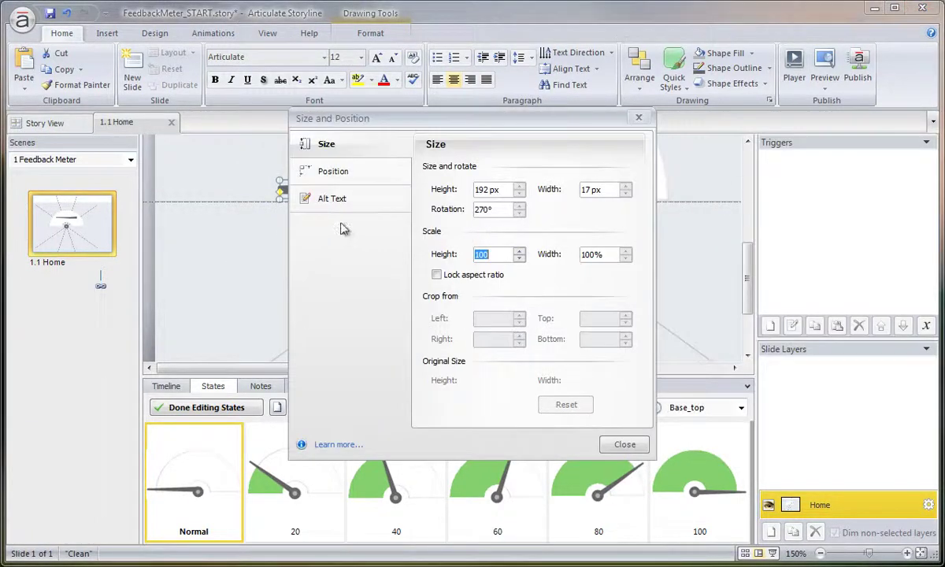
pyautogui.click(639, 117)
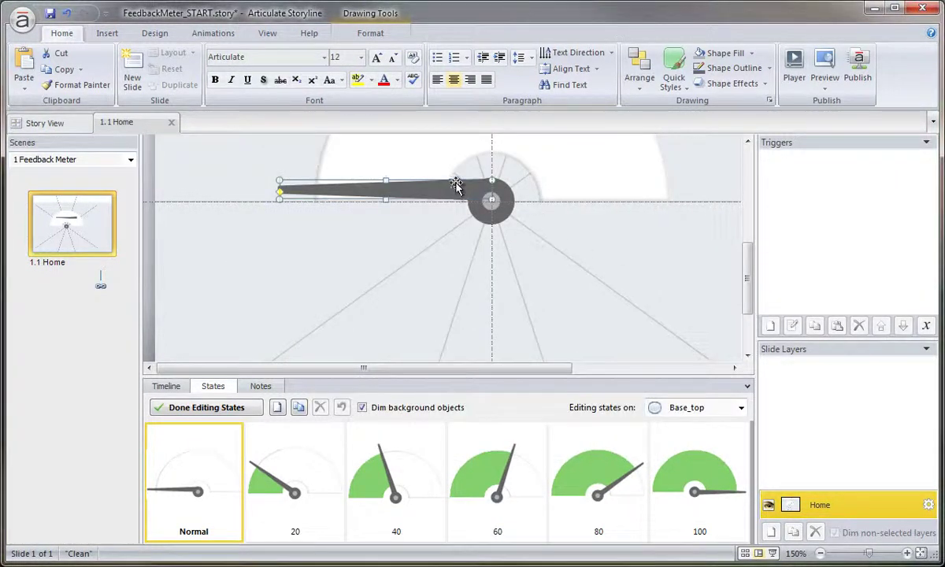
pyautogui.moveTo(456, 185); pyautogui.dragTo(458, 186)
pyautogui.scroll(1, 492, 200)
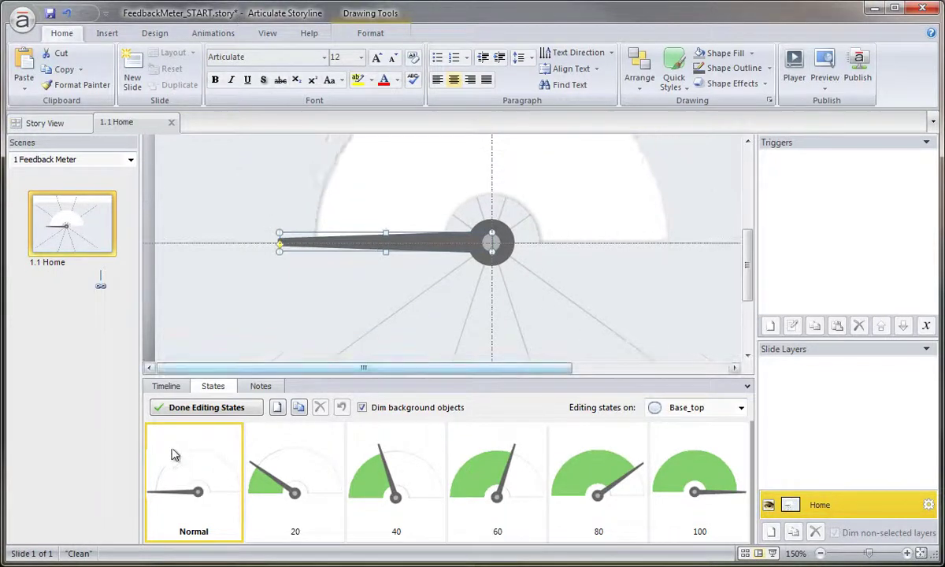
# Finish editing states and lock the Guides layer in the Timeline.
pyautogui.click(181, 408)
pyautogui.click(166, 385)
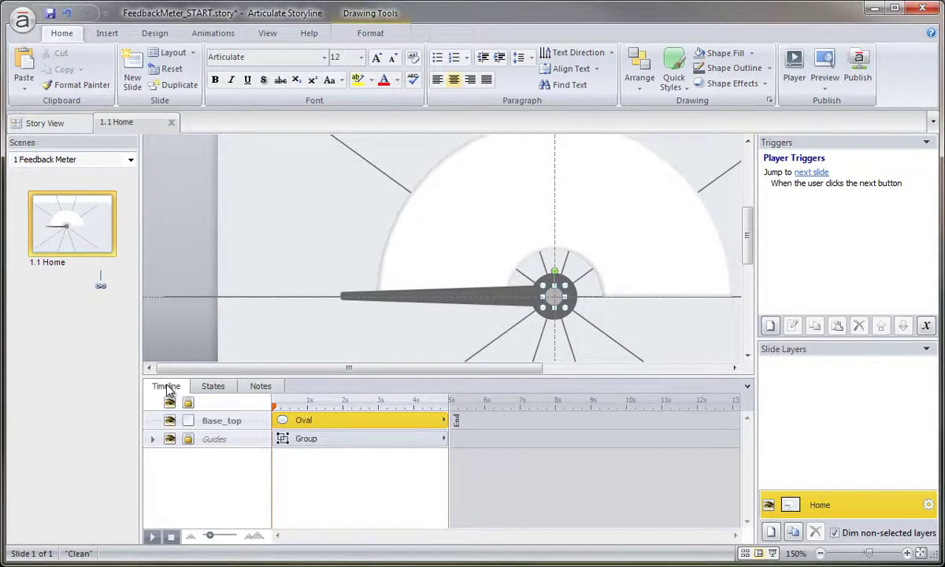
pyautogui.click(188, 441)
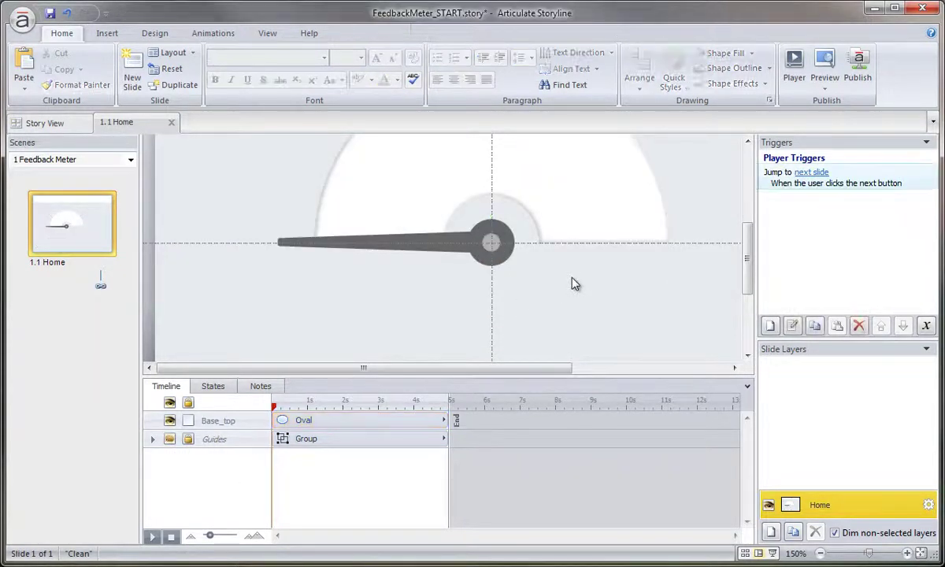
pyautogui.scroll(-2, 574, 280)
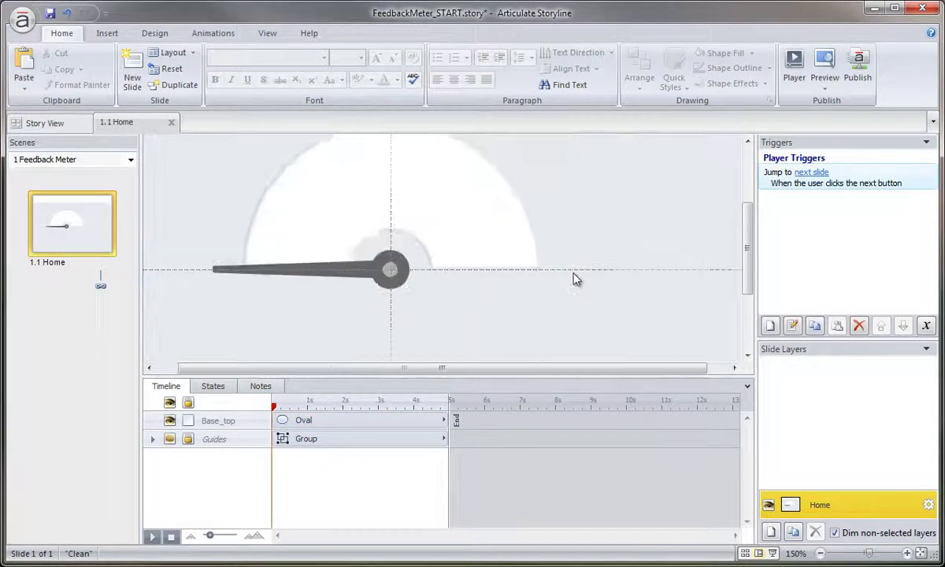
# Test-move the dial by its pivot oval, then undo the move.
pyautogui.click(403, 271)
pyautogui.click(439, 226)
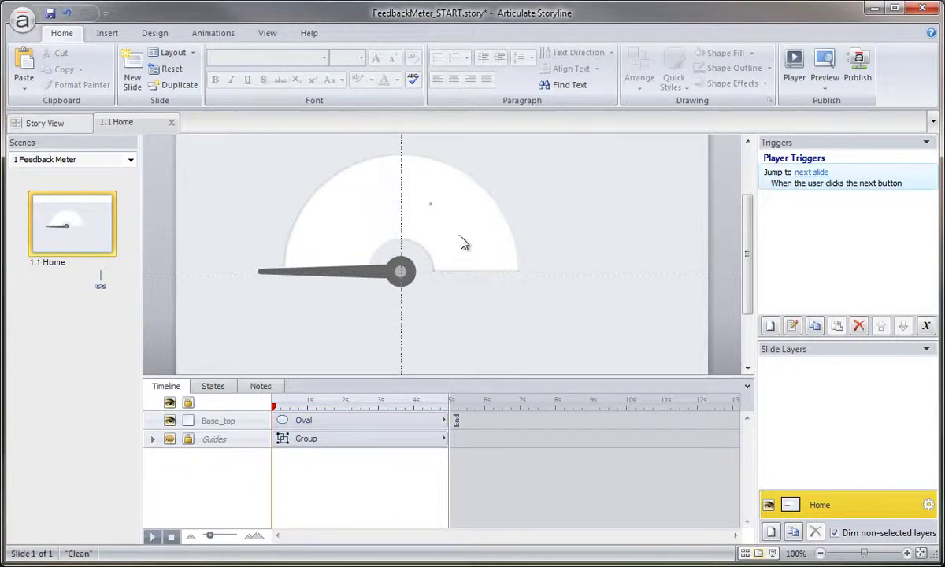
pyautogui.click(401, 272)
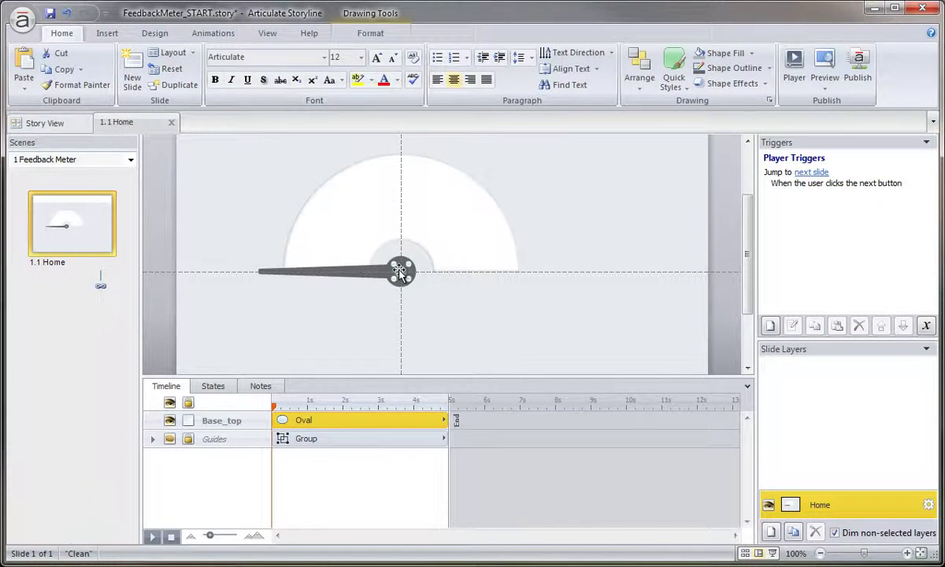
pyautogui.moveTo(400, 272); pyautogui.dragTo(519, 271)
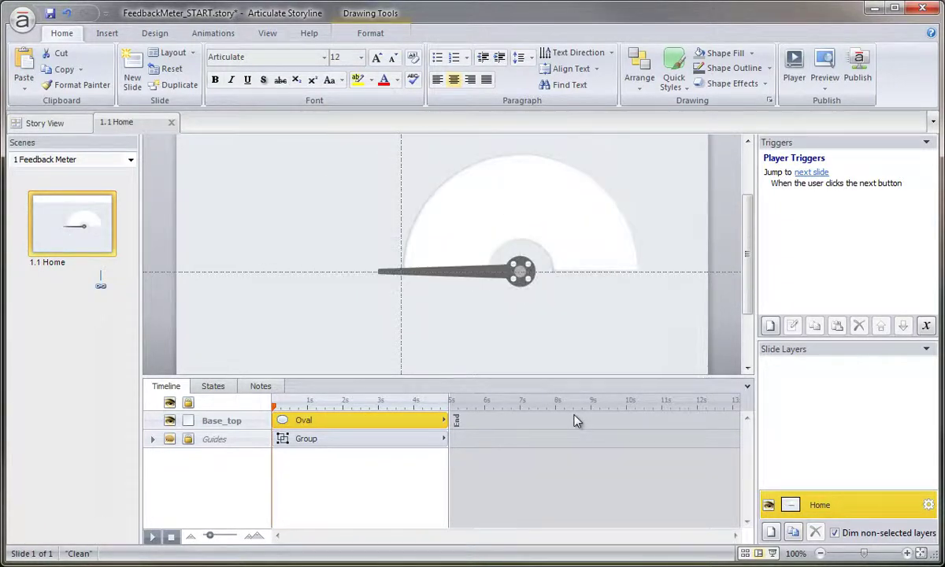
pyautogui.hotkey('ctrl', 'z')
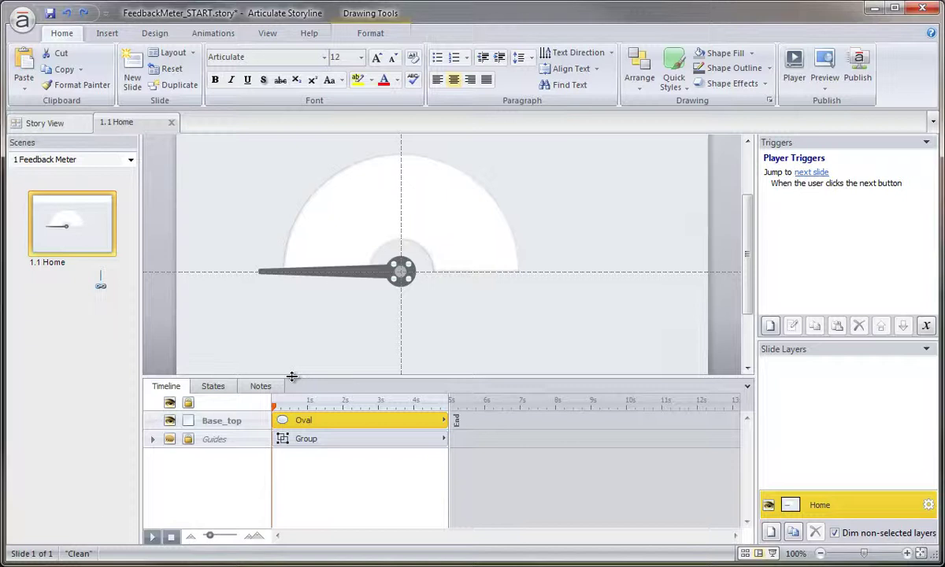
# Rename the Base_top object in the timeline to 'Meter'.
pyautogui.doubleClick(223, 423)
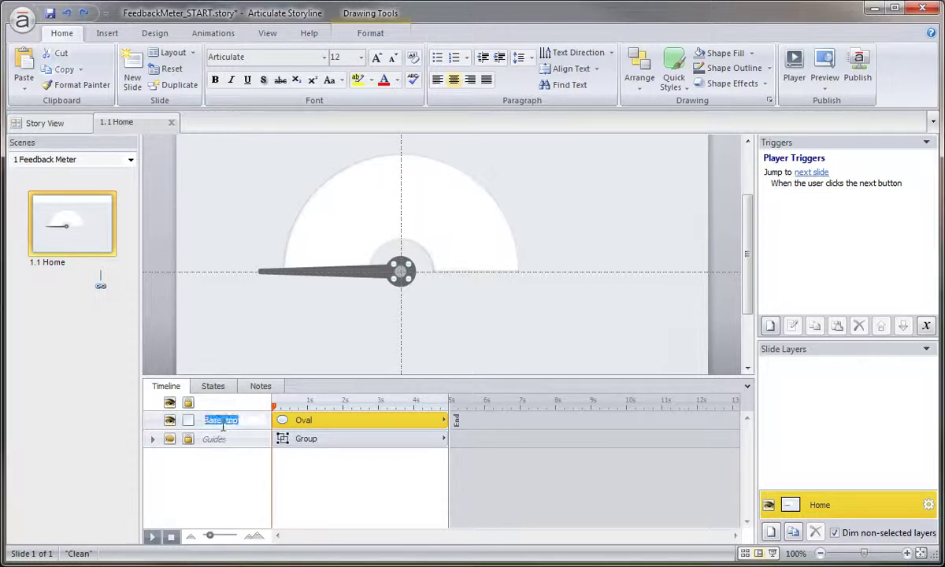
pyautogui.write('G')
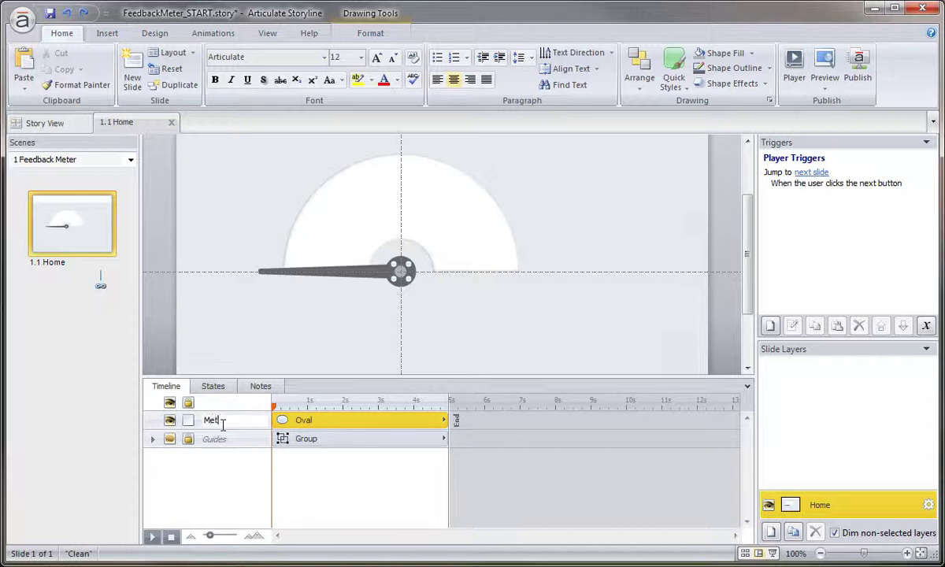
pyautogui.press('Return')
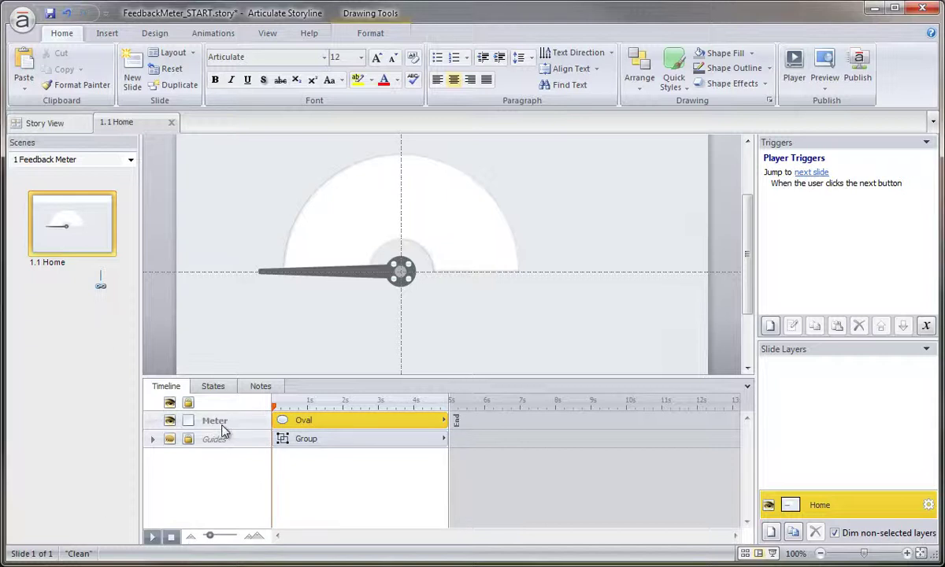